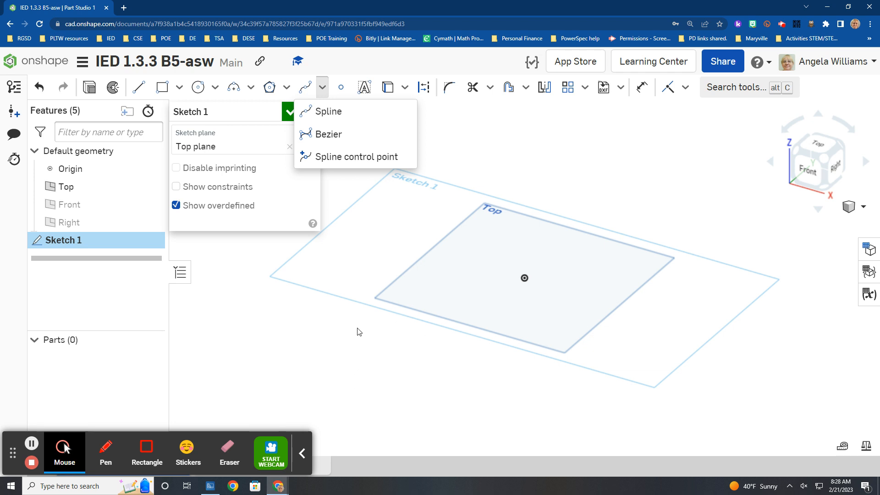
Check the concave polygon figure in the Google Classroom assignment document and return to the Onshape sketch.
click(302, 456)
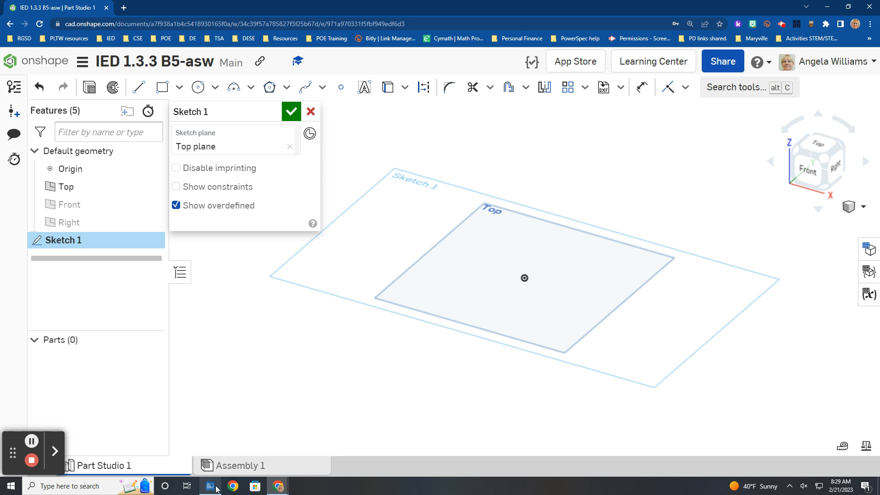
mouse_move(278, 485)
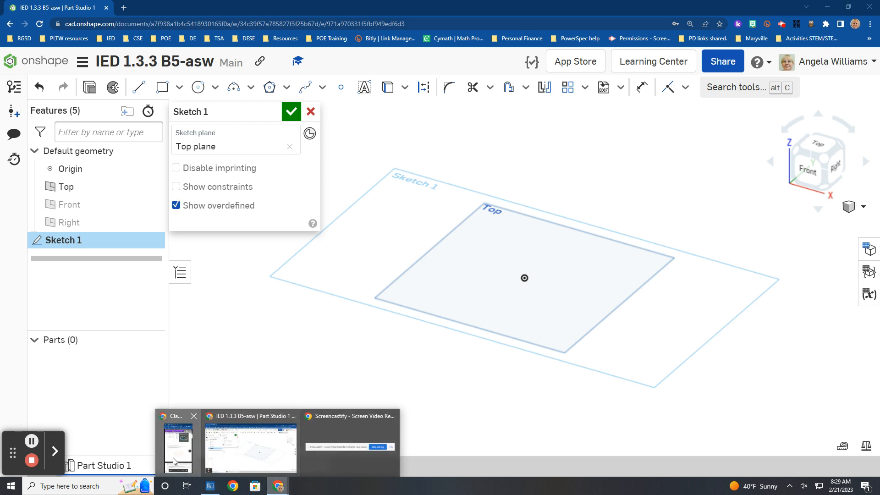
click(178, 447)
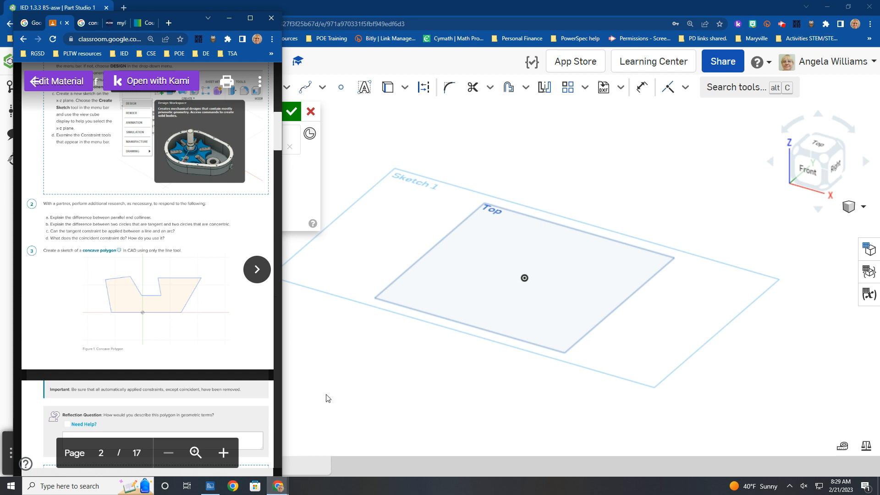
click(355, 397)
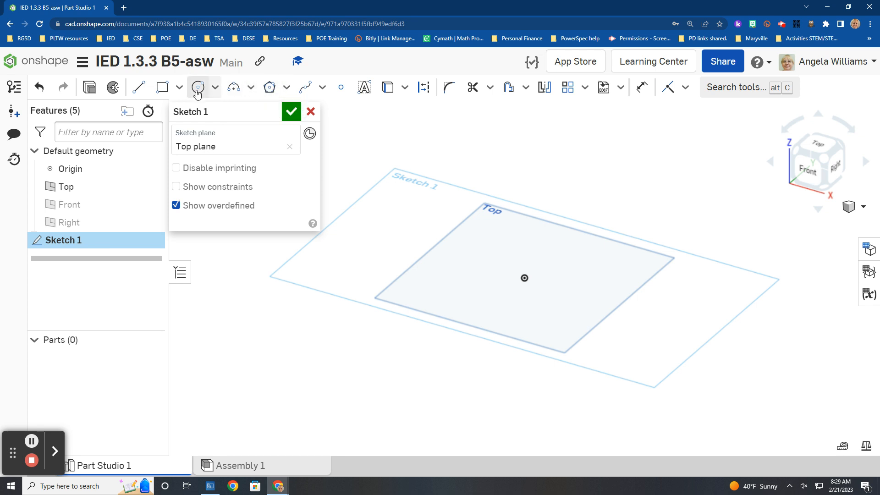
Sketch an eight-sided regular polygon centred on the origin.
click(269, 89)
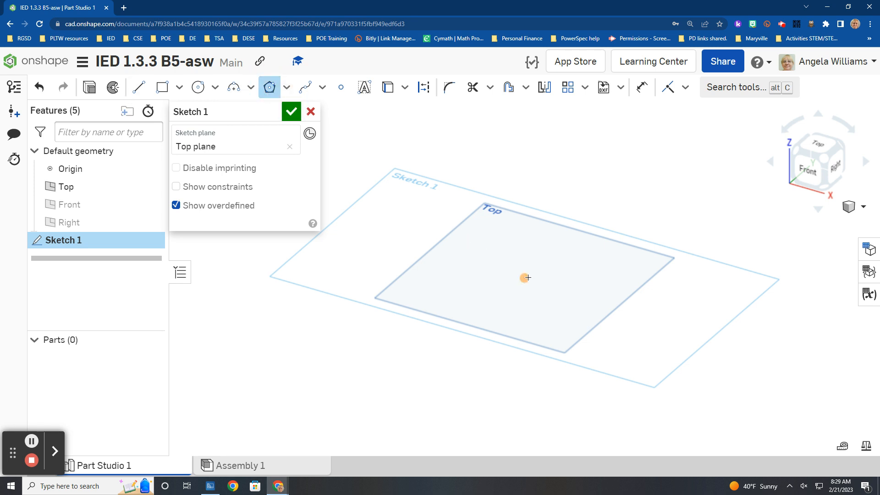
drag(524, 278, 495, 242)
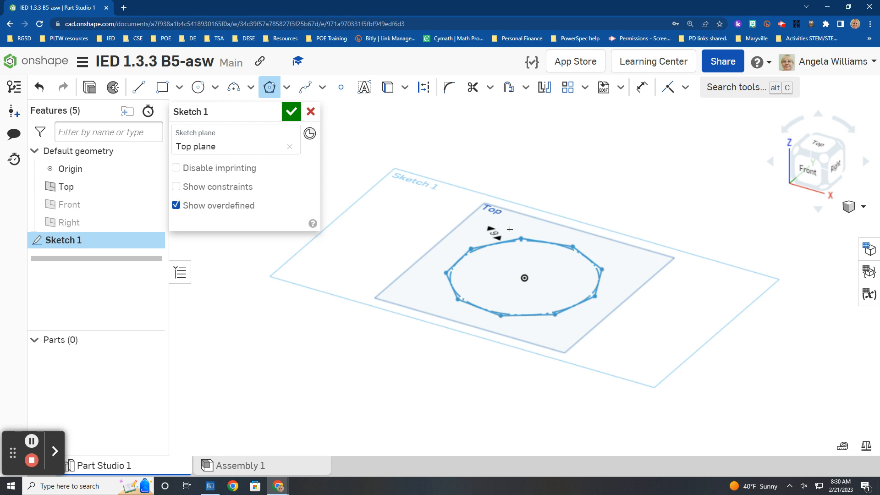
key(Down)
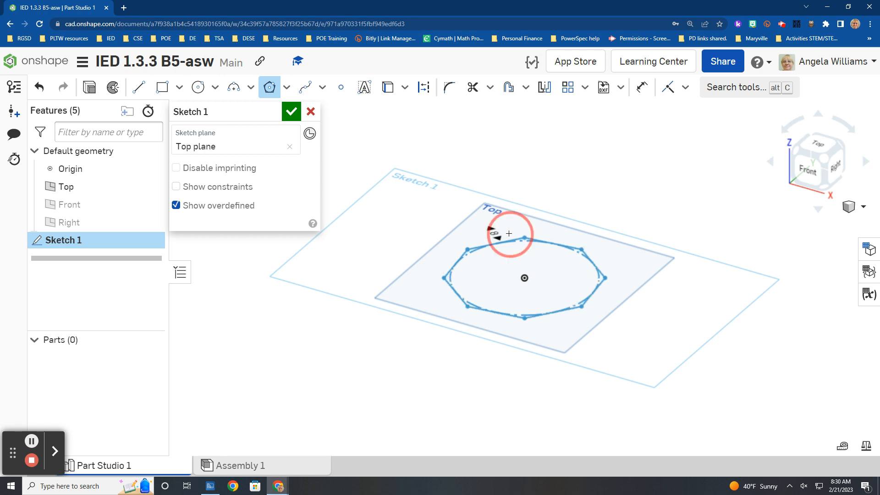
click(509, 234)
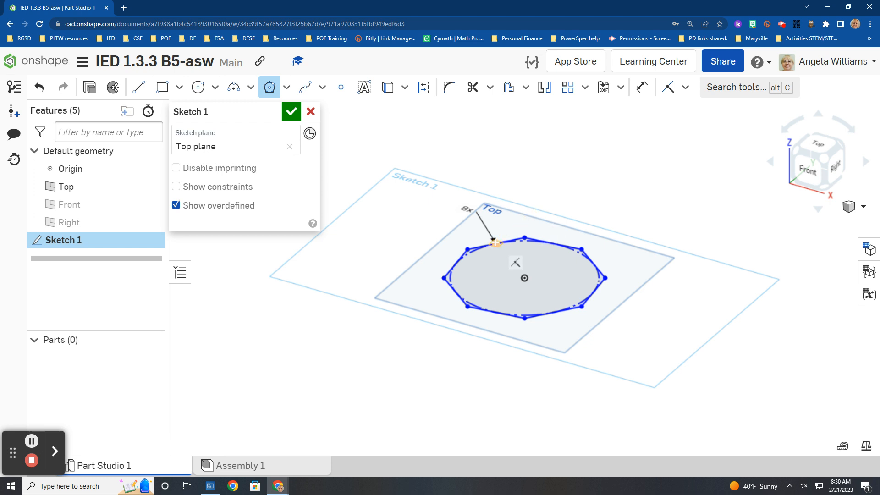
Try a three-sided polygon at the octagon's left vertex and undo the polygon sketching.
click(443, 278)
drag(443, 281, 434, 293)
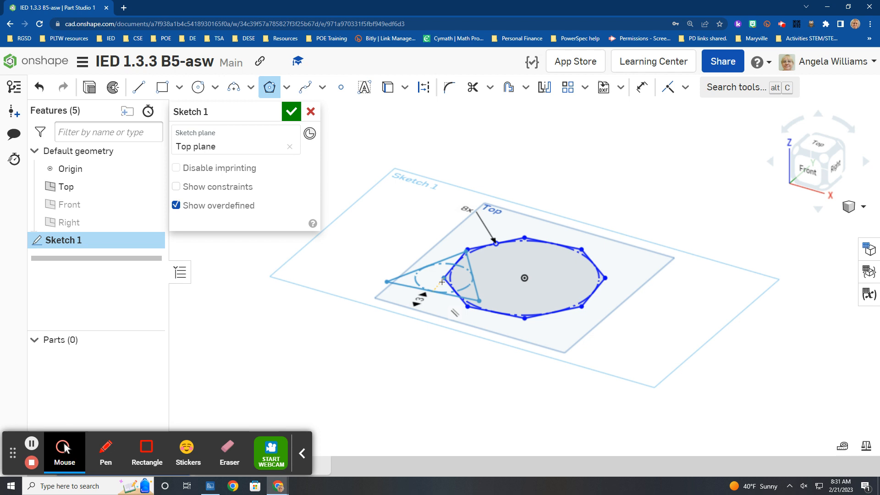
click(37, 90)
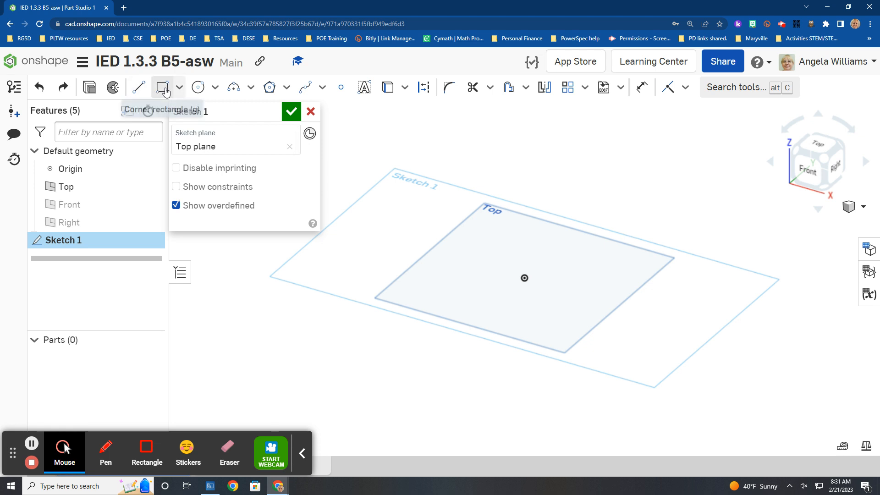
Sketch a corner rectangle about 2.35 by 2.03 in from the origin on the Top plane and accept the sketch.
click(162, 89)
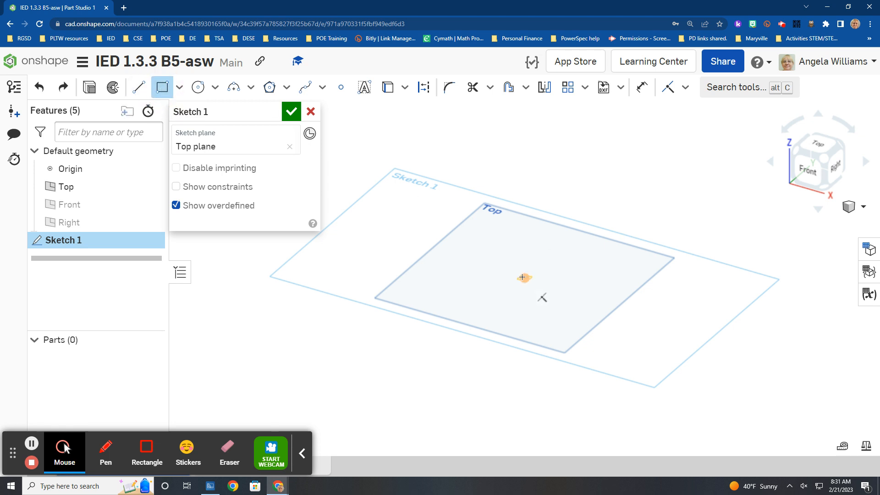
click(523, 278)
drag(523, 278, 487, 225)
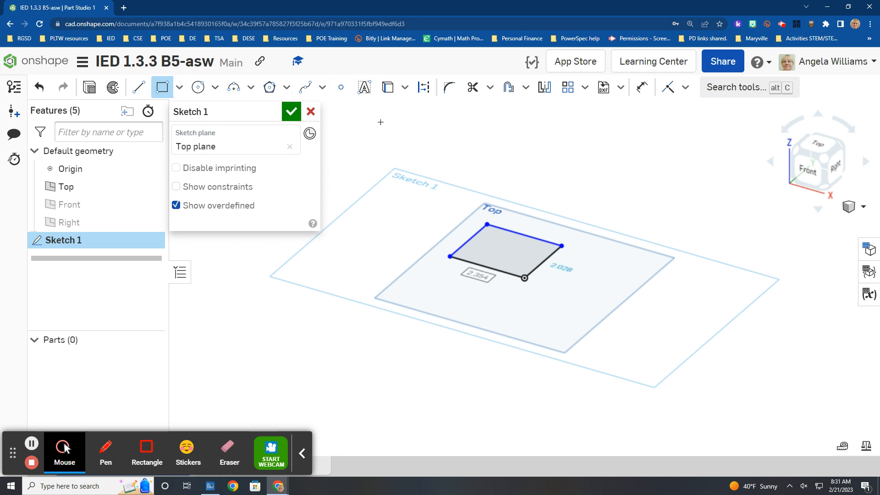
click(292, 112)
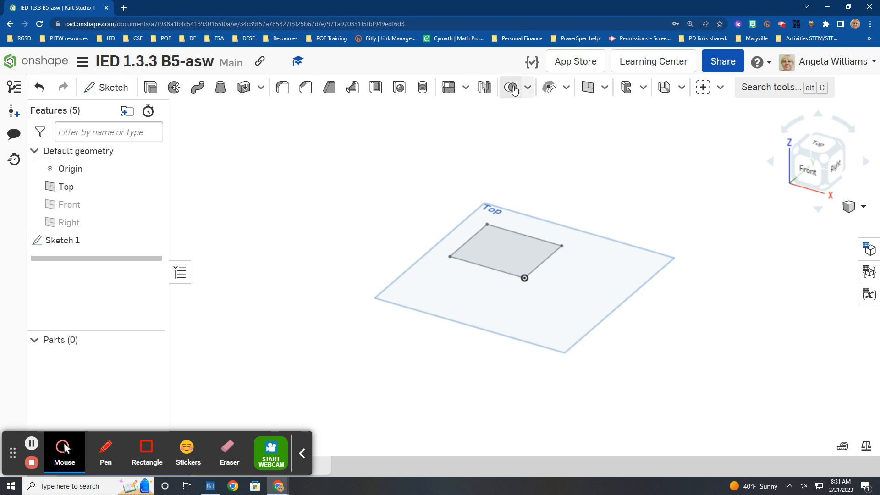
Reopen Sketch 1 for editing and stretch the rectangle slightly outward by its far left corner.
click(721, 90)
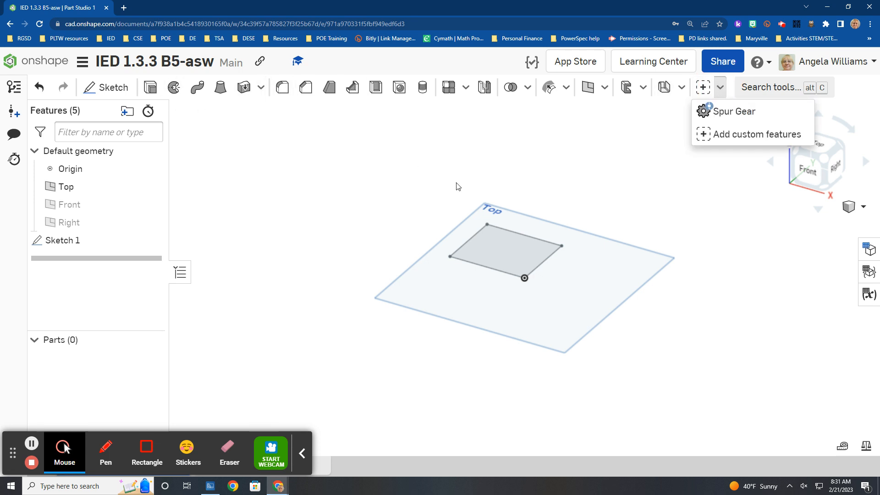
click(488, 224)
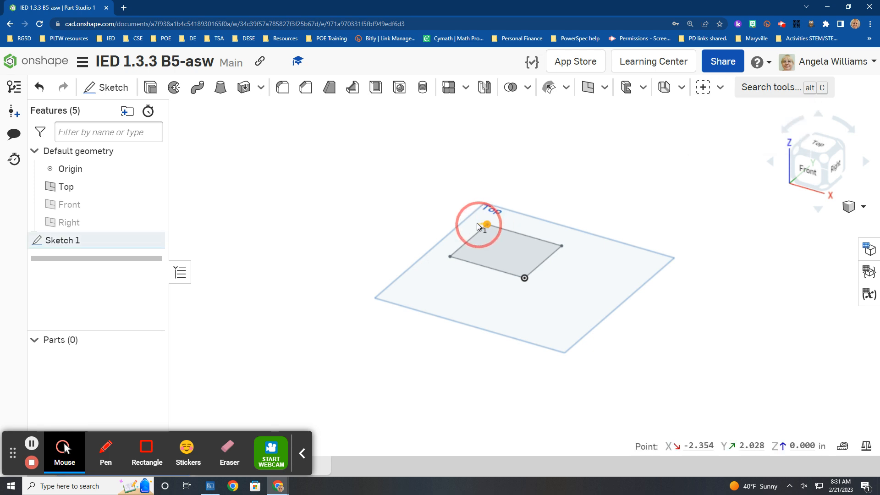
click(475, 236)
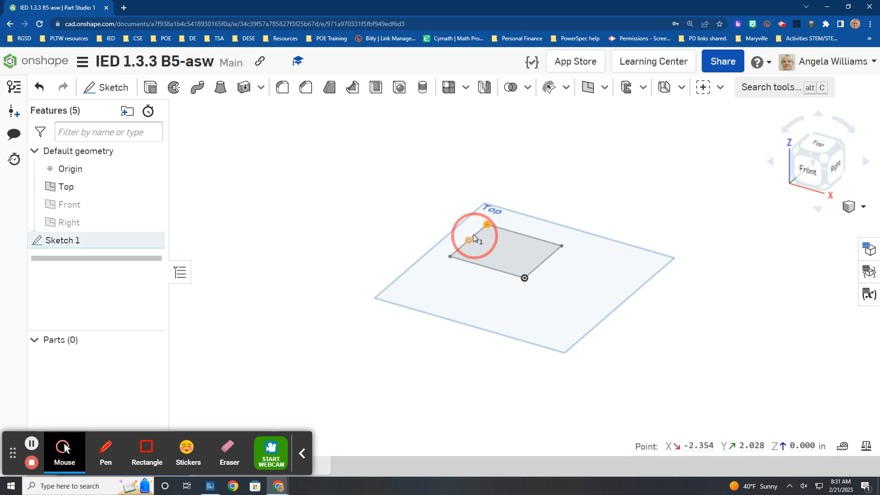
click(477, 224)
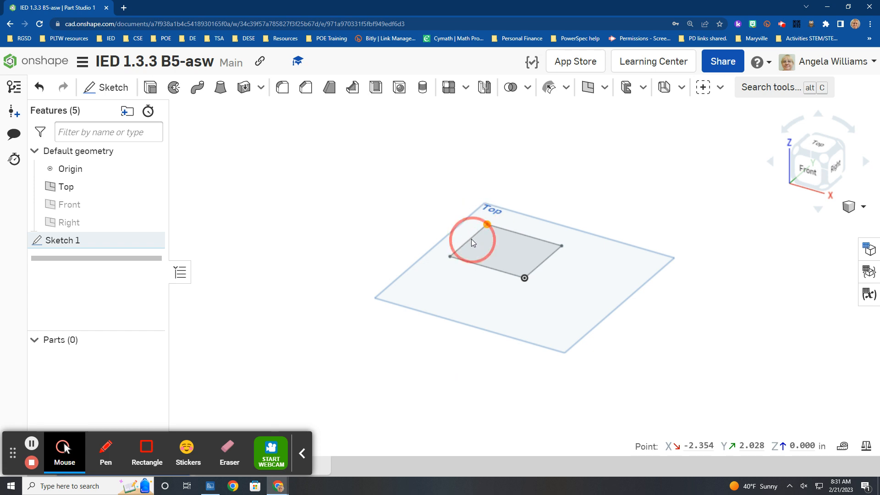
right_click(473, 240)
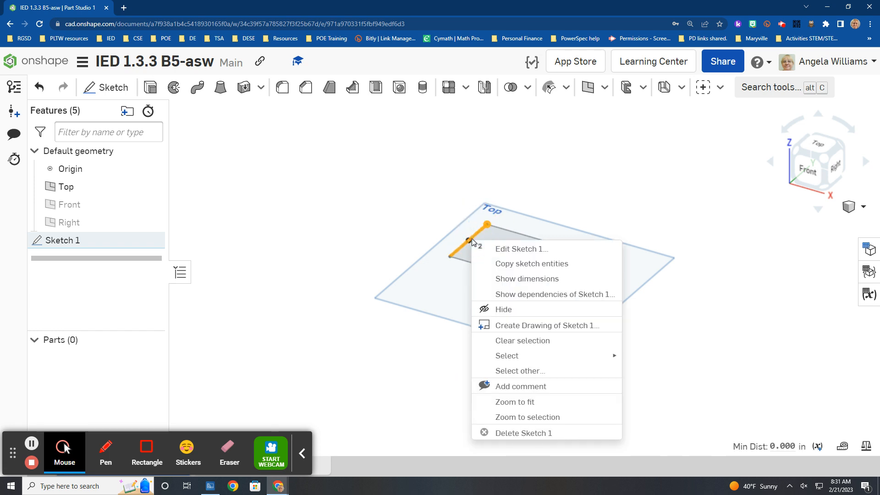
click(532, 250)
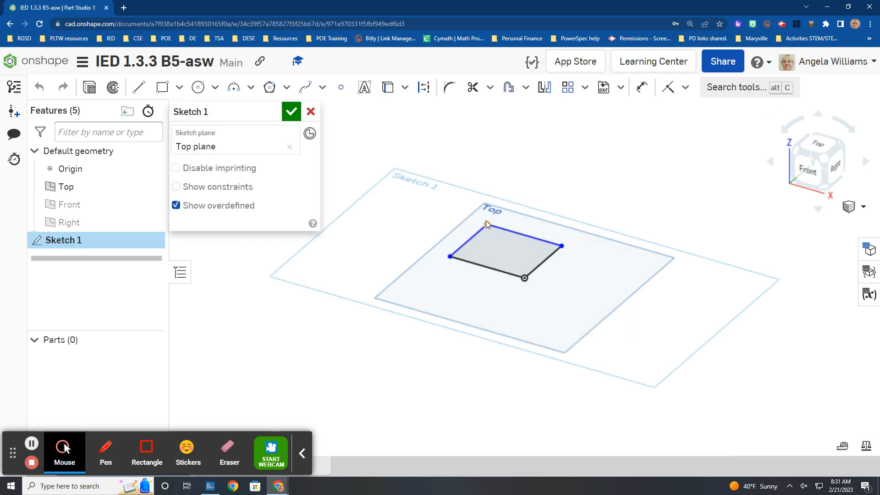
drag(488, 224, 480, 224)
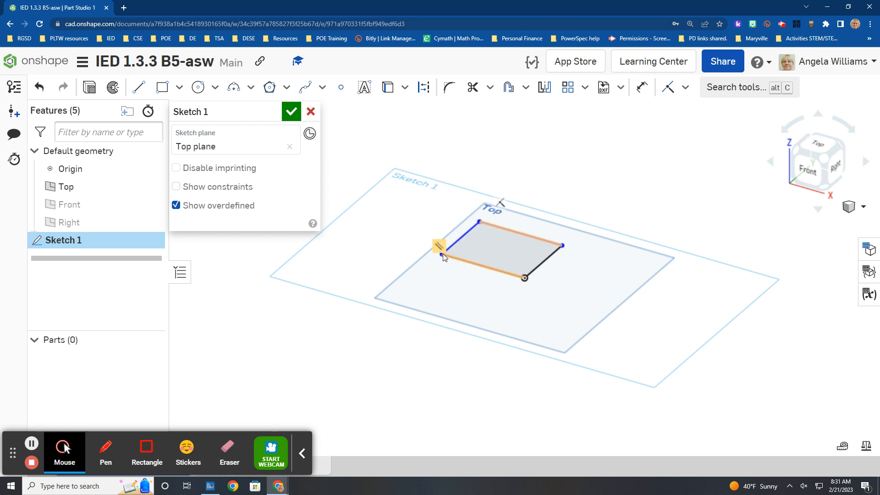
drag(443, 255, 453, 256)
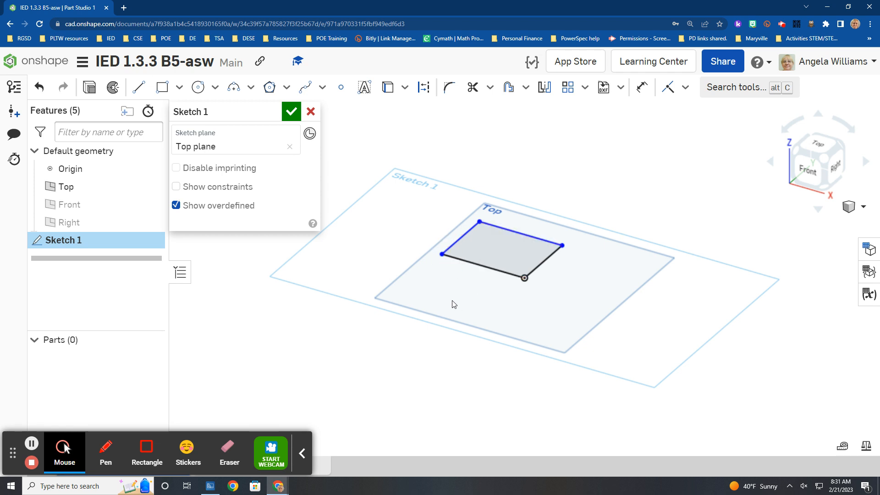
Draw connected lines from the rectangle's left corner outward, along its back edge and into a flat-bottomed notch, undoing the overshooting last segment.
click(138, 87)
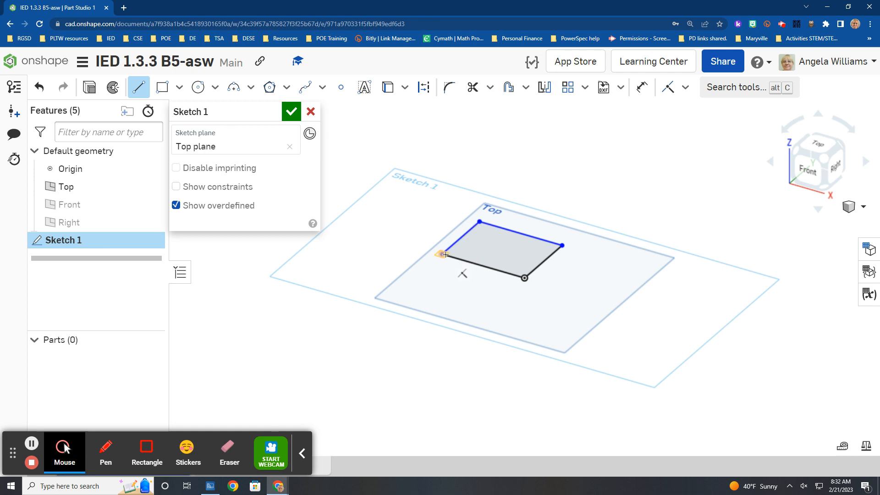
mouse_move(444, 255)
mouse_down()
mouse_move(469, 217)
mouse_move(487, 216)
mouse_move(504, 227)
mouse_move(502, 254)
mouse_up()
click(502, 255)
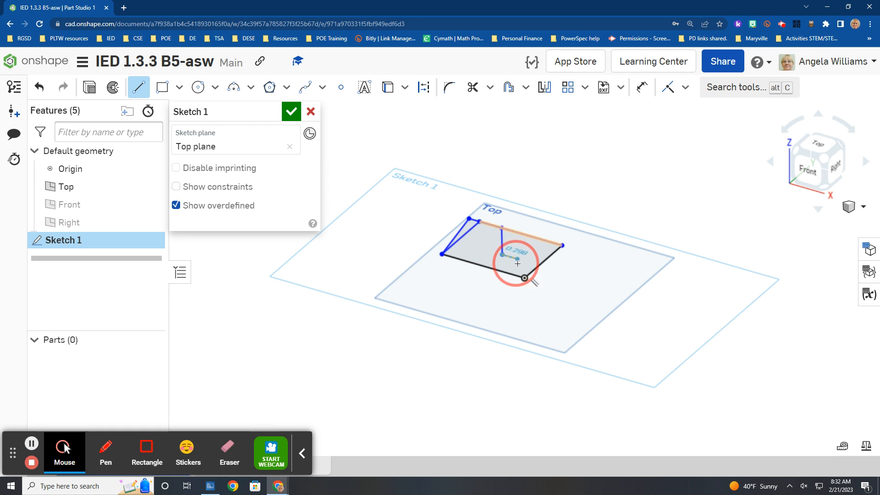
click(520, 259)
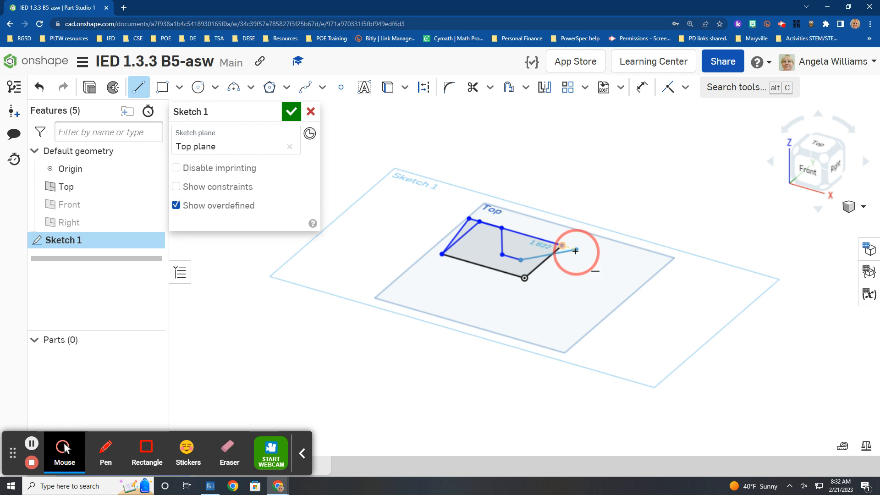
click(576, 251)
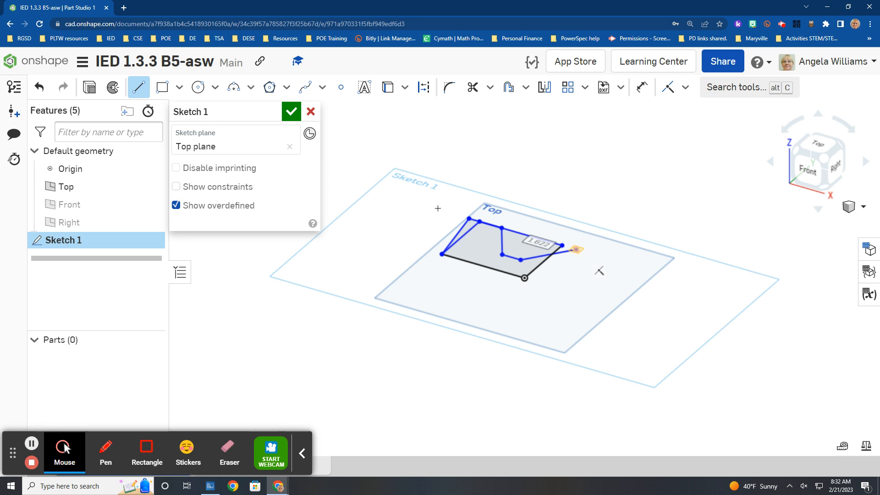
click(38, 88)
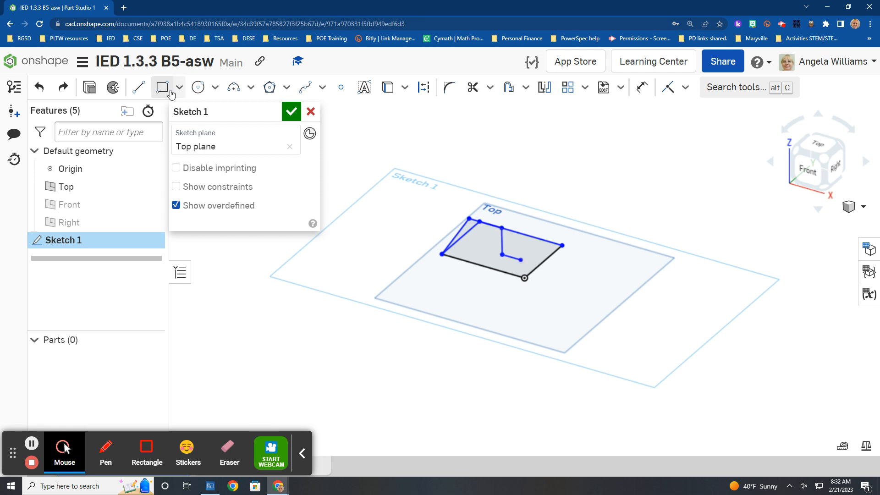
Close the notch up to the back edge, extend about 1.48 in past the corner, draw about 2.12 in to the origin, and accept the sketch.
click(139, 87)
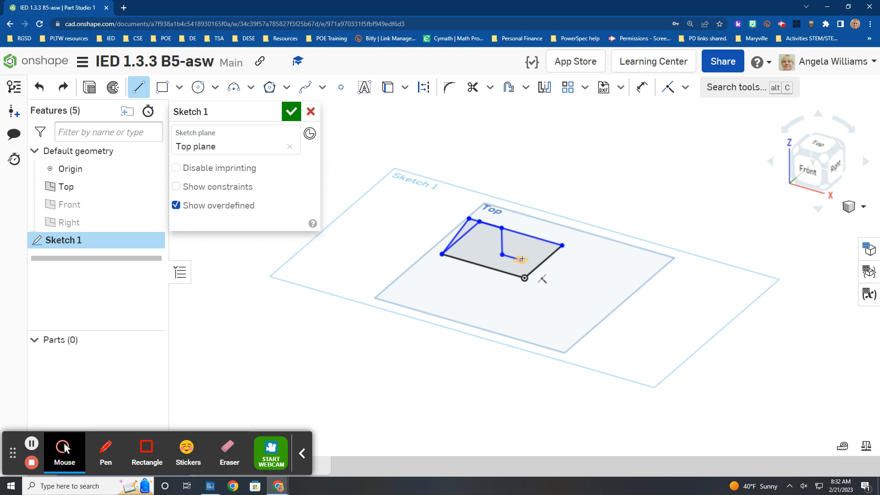
mouse_move(521, 260)
mouse_down()
mouse_move(523, 237)
mouse_move(531, 237)
mouse_up()
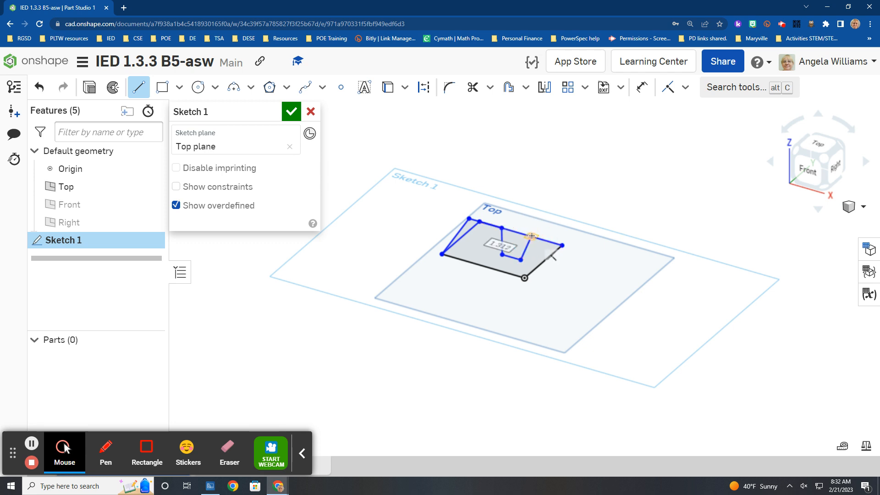
drag(532, 236, 579, 251)
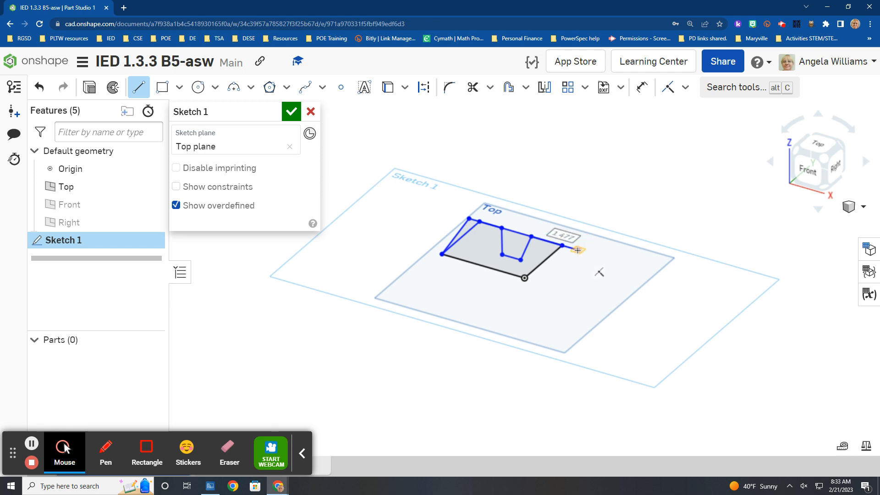
drag(578, 250, 526, 279)
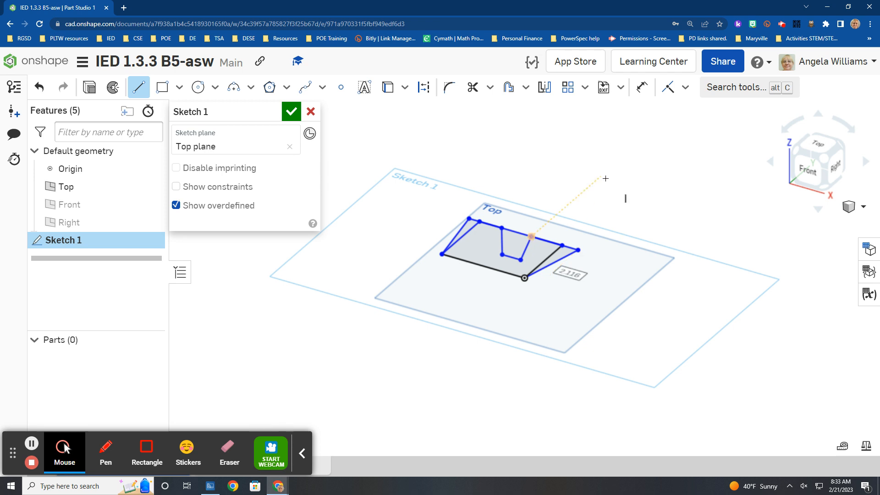
click(290, 112)
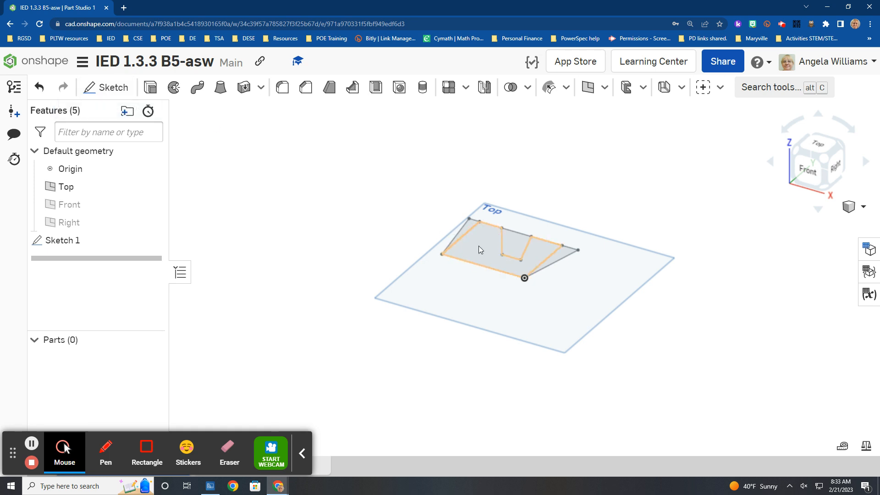
Reopen Sketch 1, trim the two leftover rectangle sides and the back-edge segment across the notch, and accept the sketch.
right_click(65, 242)
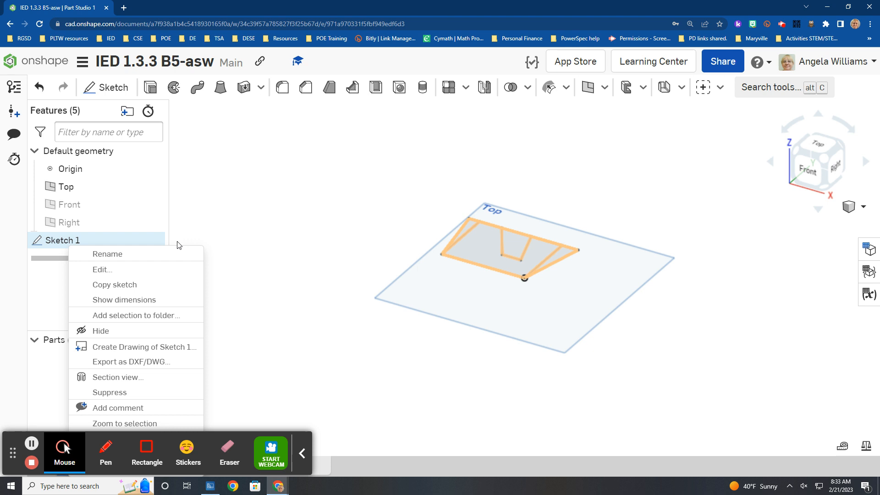
click(102, 271)
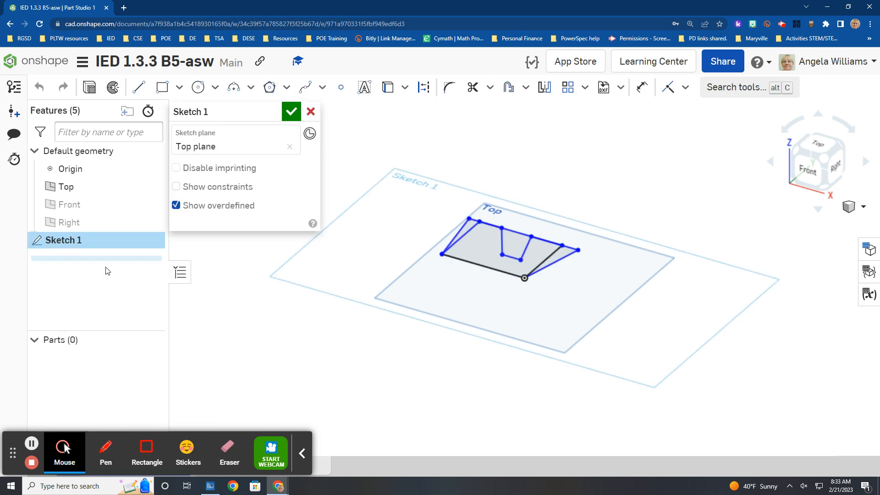
click(472, 88)
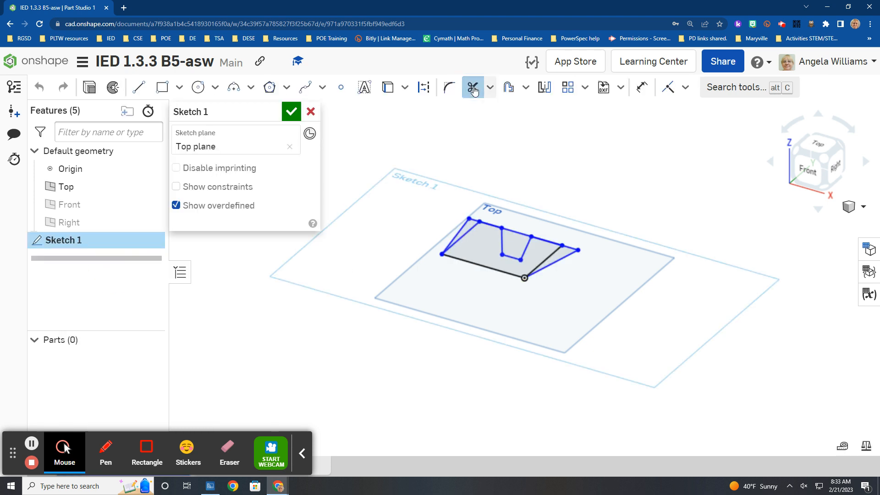
click(467, 235)
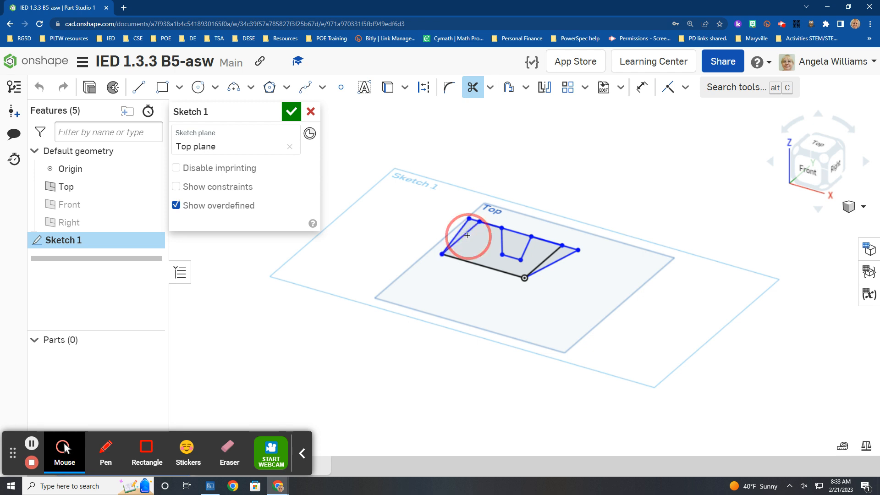
click(517, 233)
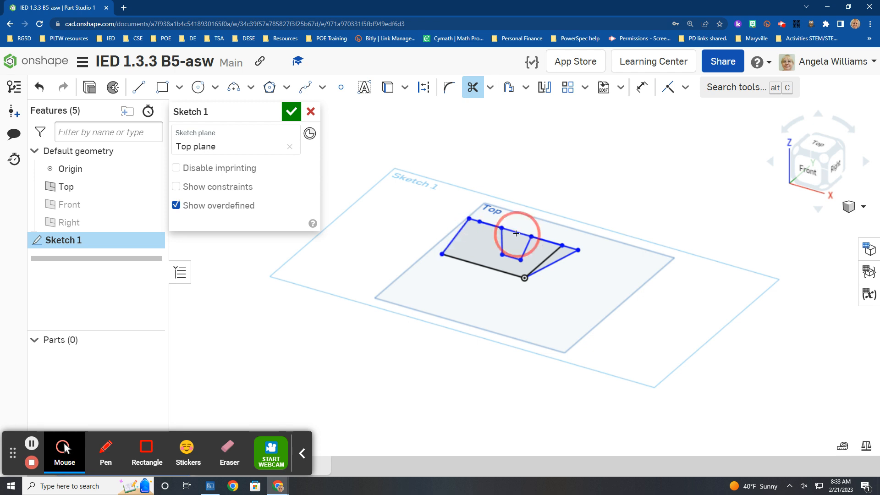
click(547, 258)
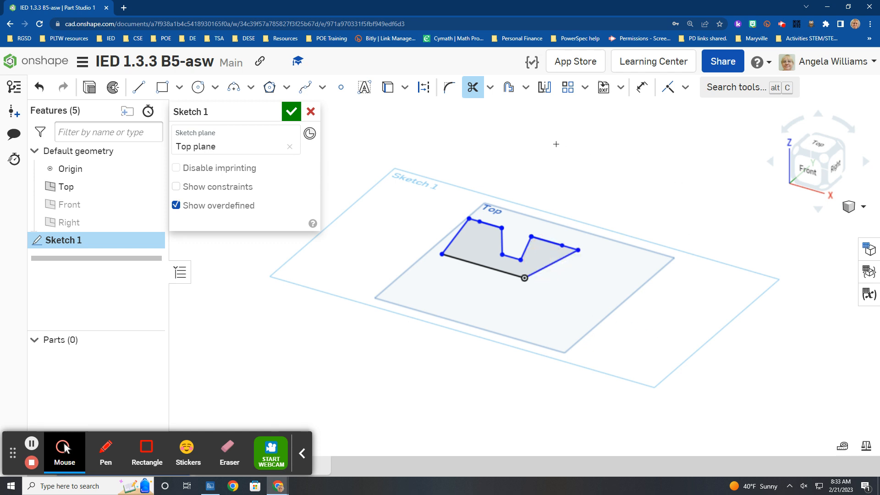
click(490, 91)
click(491, 85)
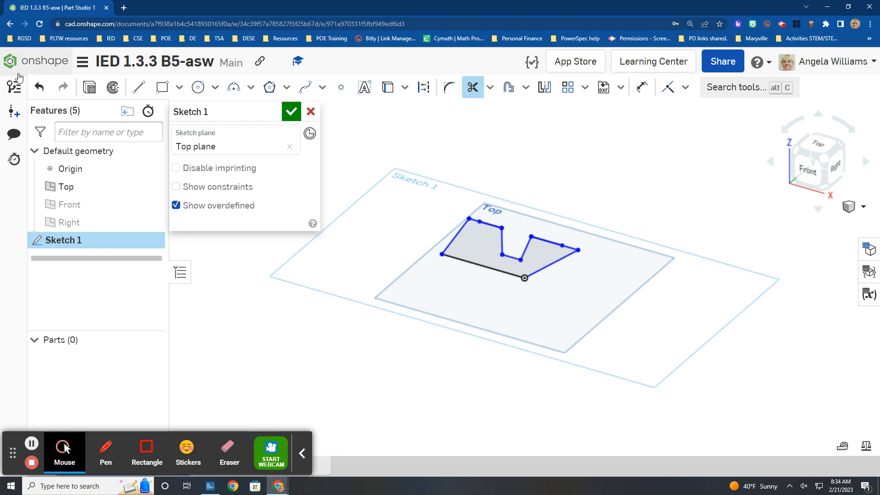
click(292, 112)
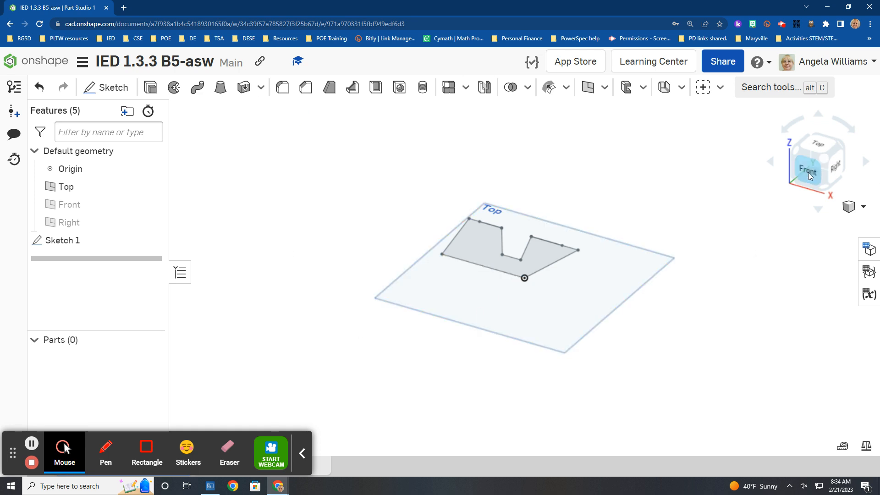
View the sketch from the top and compare it with the concave polygon figure in the assignment document.
click(776, 174)
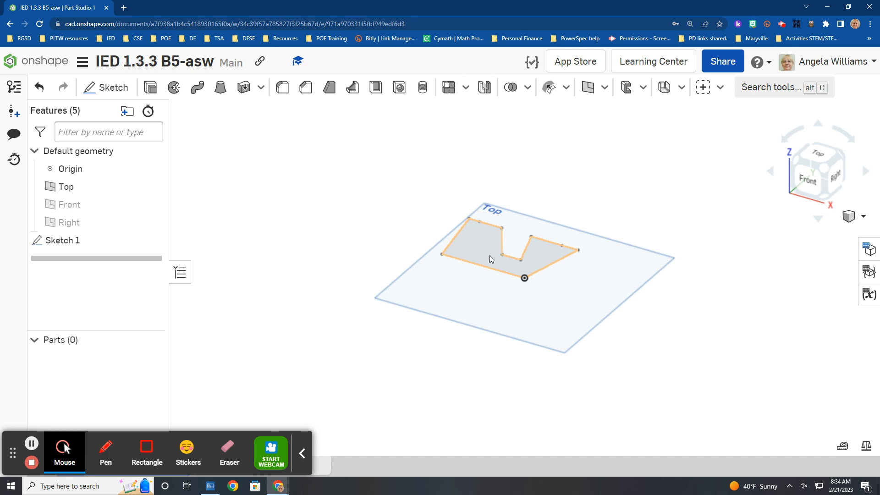
click(805, 181)
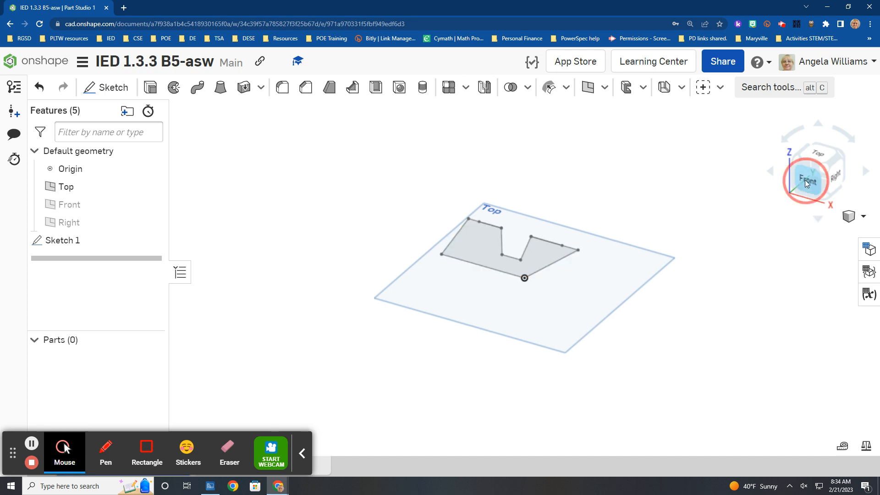
click(818, 158)
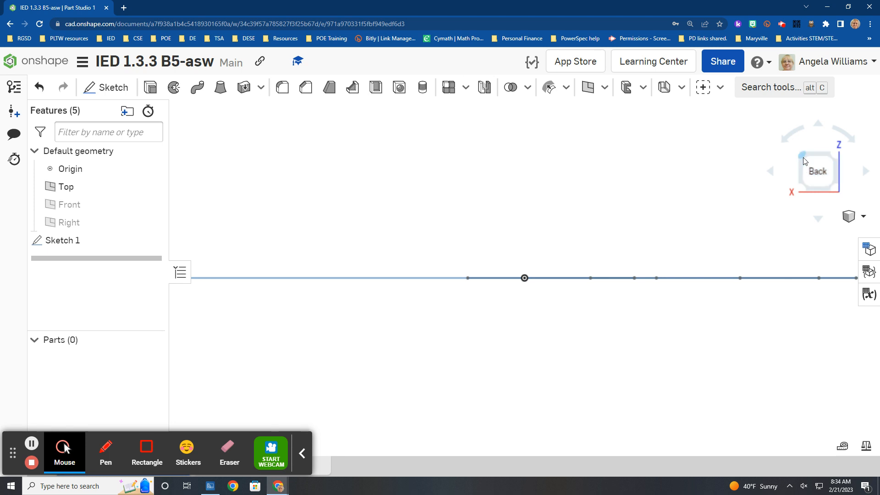
click(802, 157)
click(820, 159)
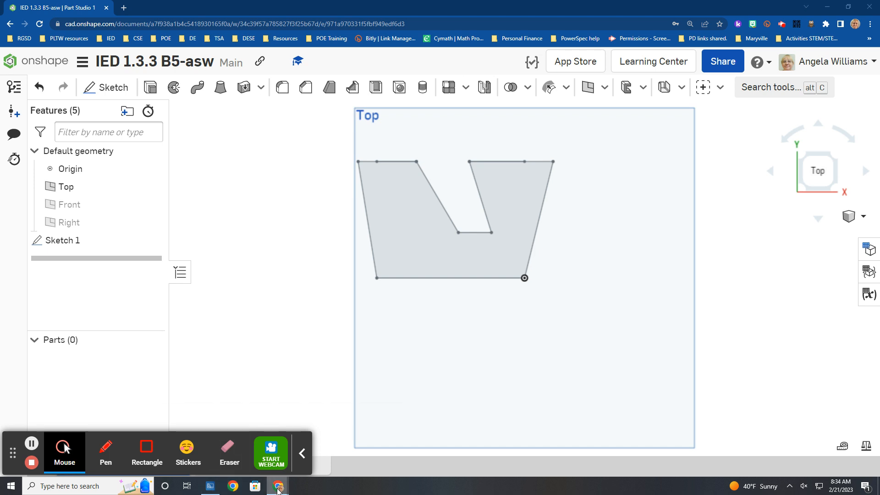
mouse_move(278, 490)
click(180, 454)
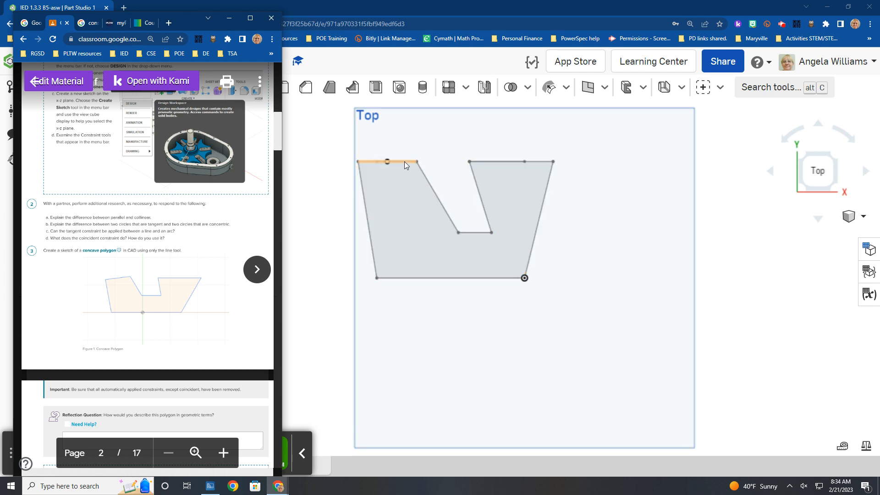
click(229, 21)
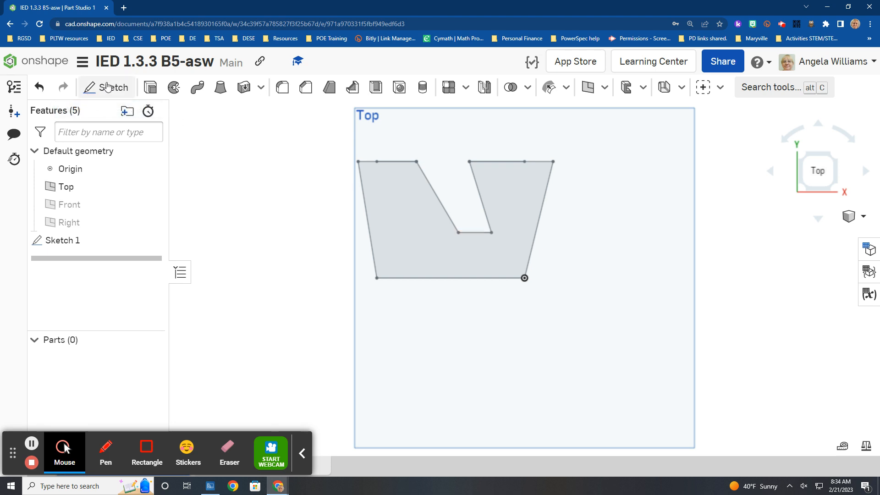
Reopen Sketch 1, lower the polygon's upper edge toward the base, and move the notch's flat bottom slightly down.
right_click(391, 240)
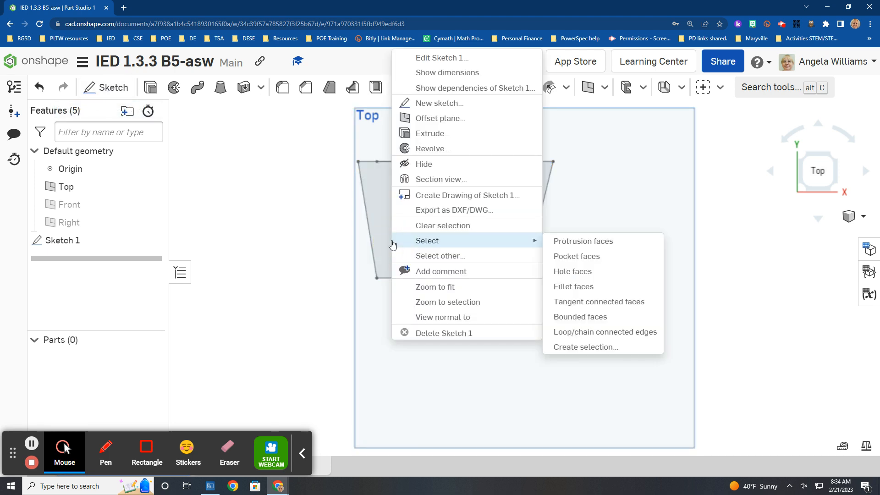
click(431, 58)
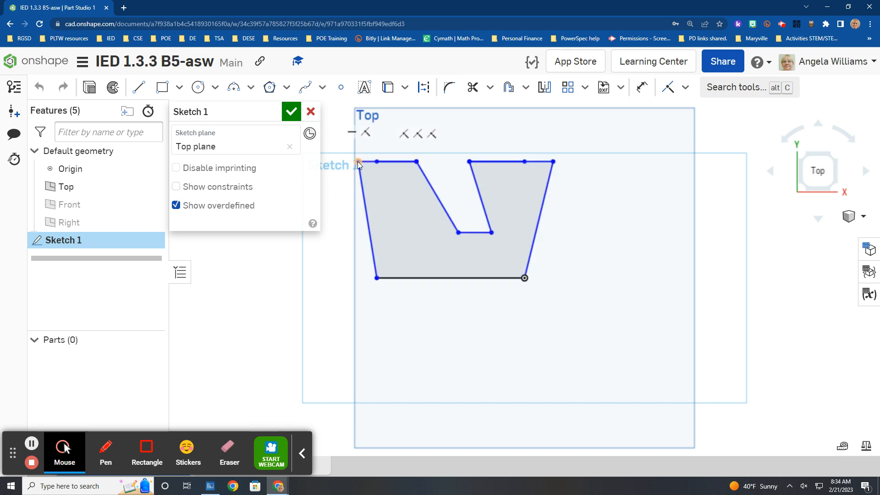
click(387, 164)
drag(387, 161, 391, 179)
mouse_move(393, 193)
mouse_down()
mouse_move(394, 211)
mouse_move(390, 201)
mouse_up()
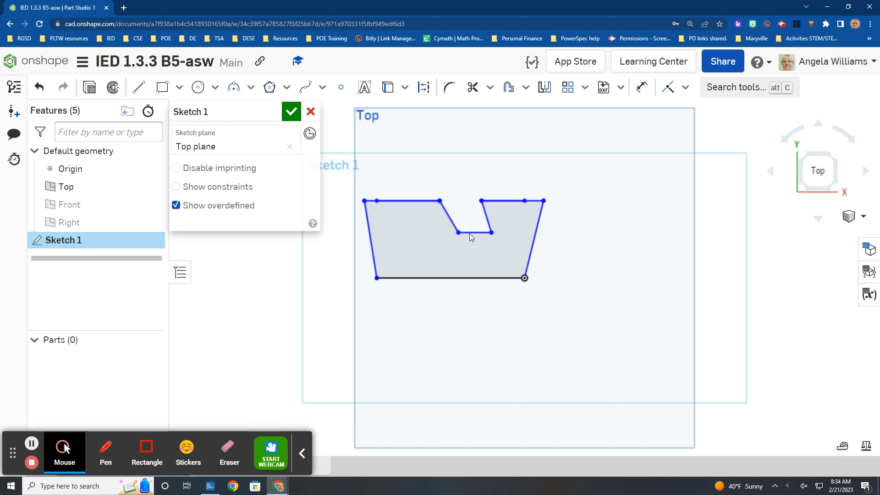
drag(472, 232, 479, 247)
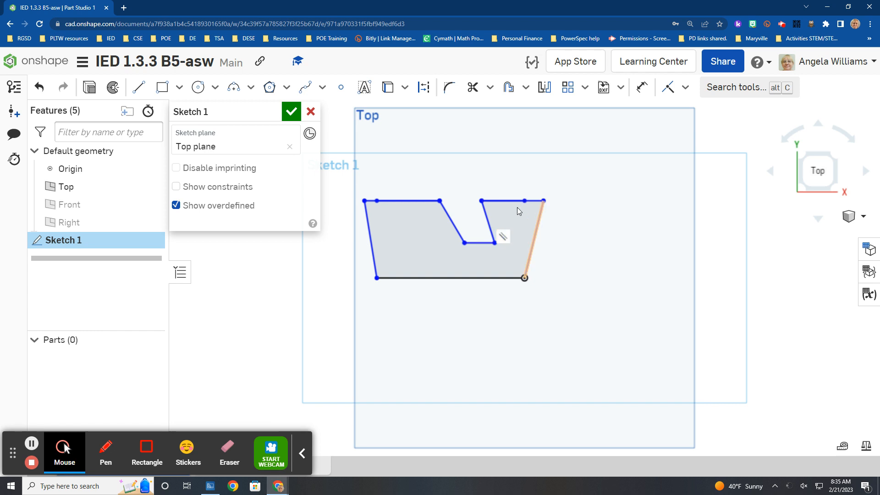
Stretch the polygon's upper right corner slightly outward to slant its right side more, and accept the sketch.
drag(536, 235, 562, 239)
click(535, 241)
click(524, 278)
drag(525, 278, 540, 279)
click(544, 201)
drag(544, 201, 553, 202)
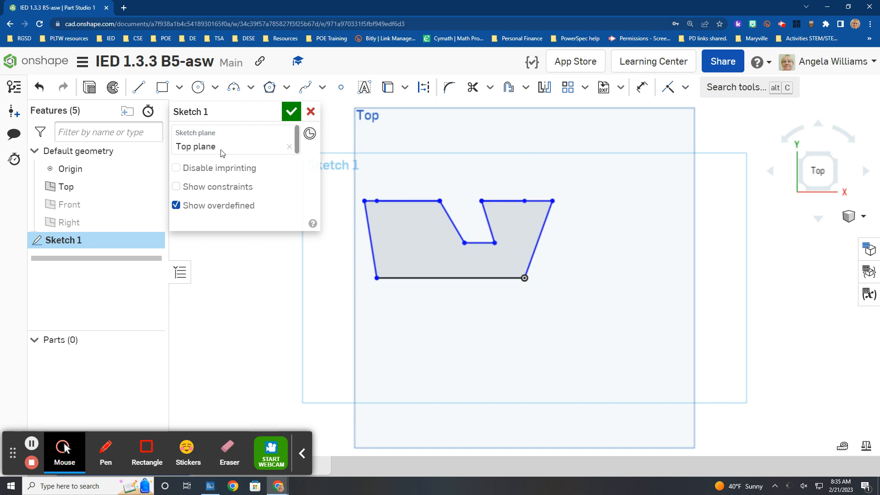
click(291, 111)
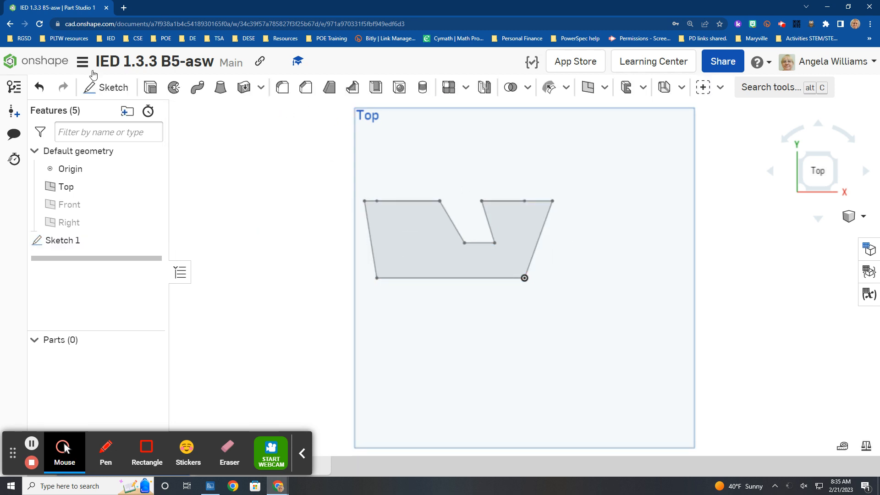
Reopen Sketch 1, move the polygon's left side inward, trim the stub left beyond its upper corner, and accept the sketch.
right_click(392, 231)
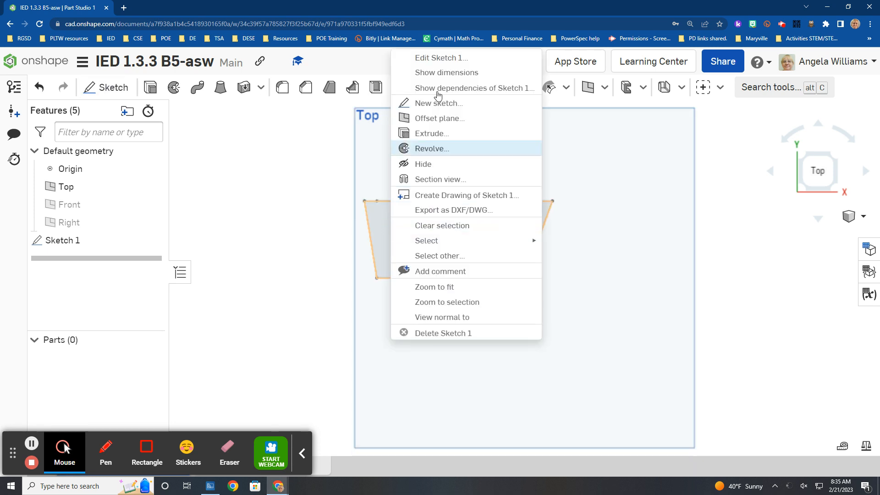
click(434, 58)
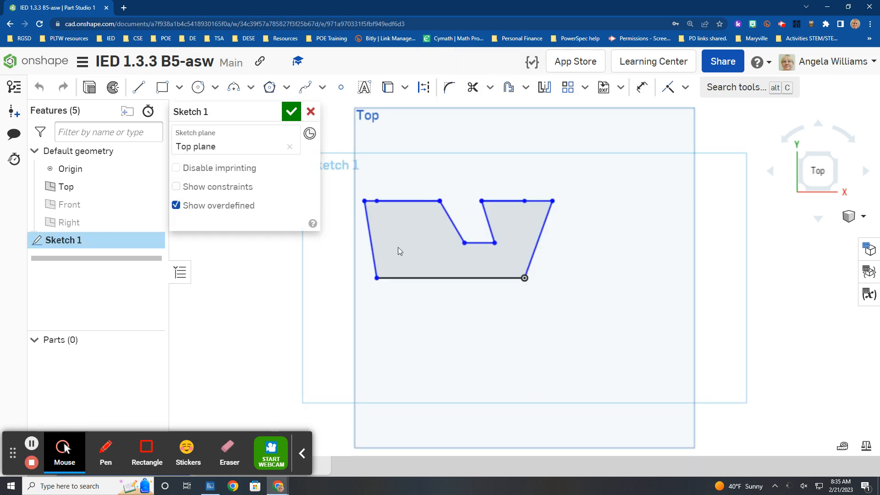
drag(373, 250, 393, 248)
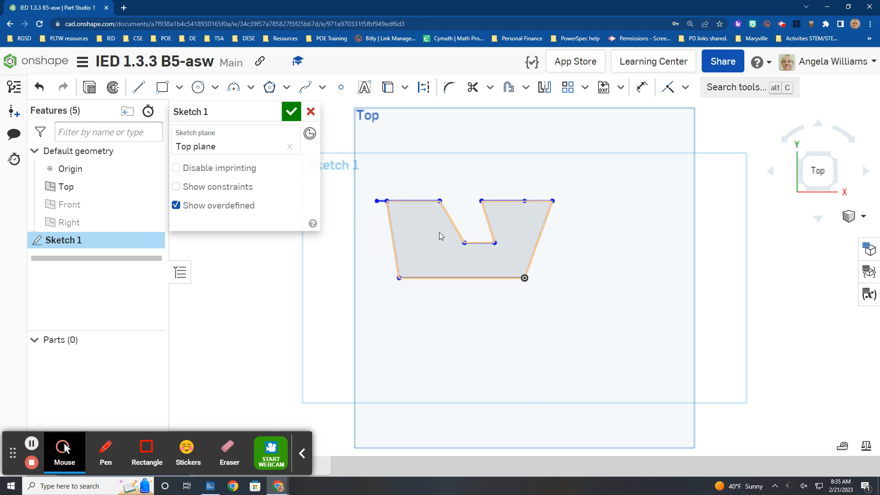
click(473, 87)
click(382, 201)
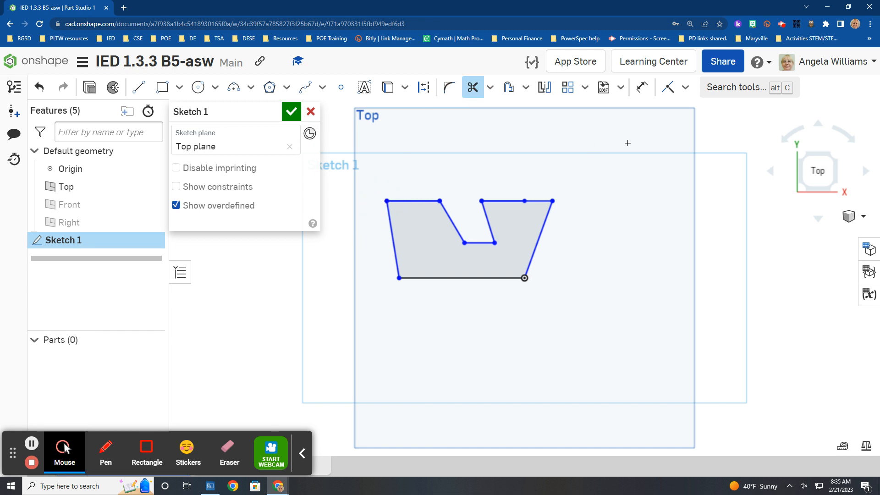
click(291, 112)
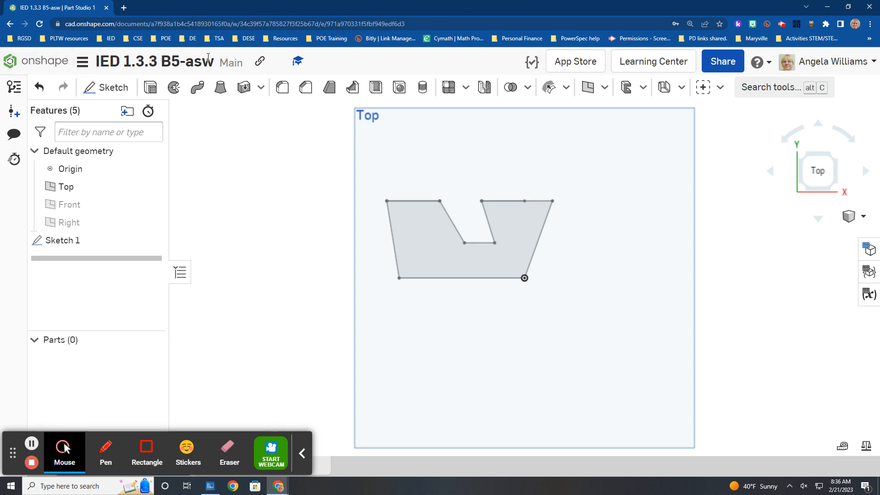
Rename the document as "IED 1.3.3 Concave Polygon #3 B5-asw".
click(162, 63)
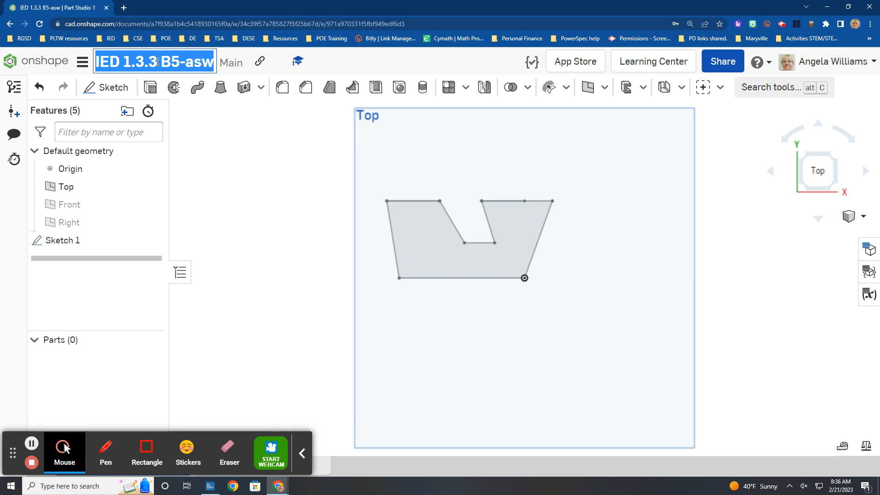
right_click(162, 63)
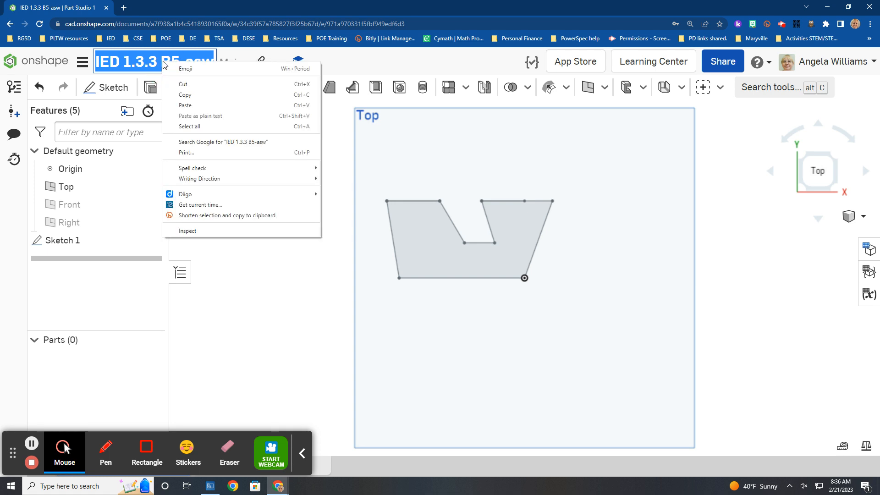
click(163, 63)
click(163, 63)
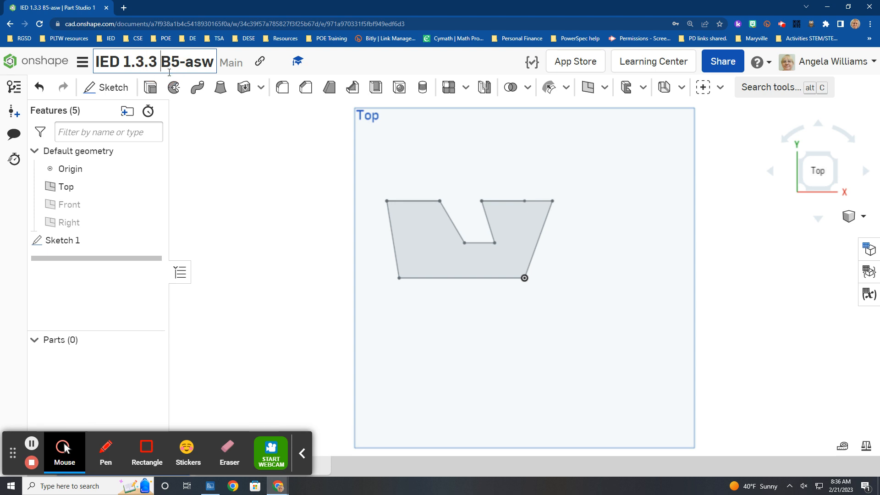
text(Concave Polygon)
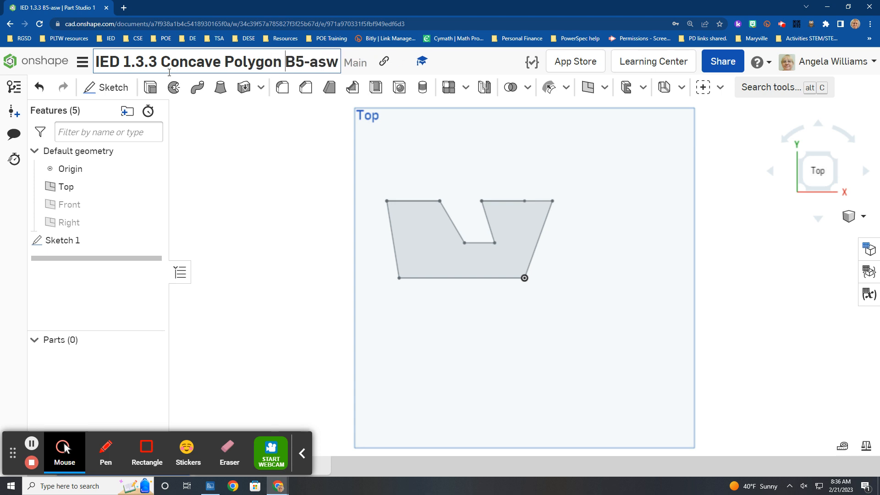
text( #3)
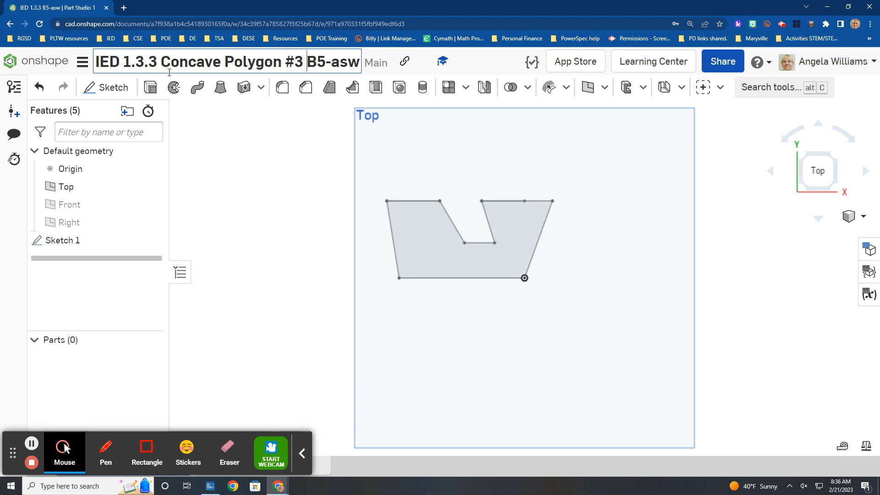
click(306, 292)
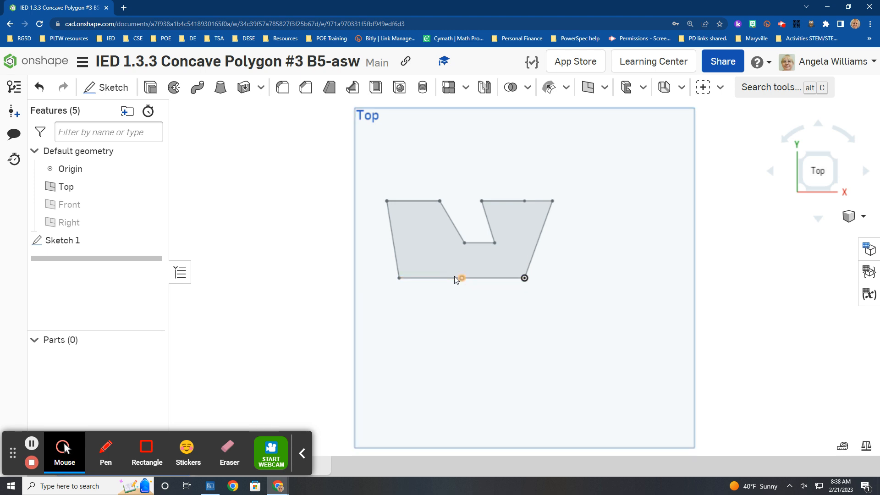
Reopen Sketch 1 for editing from its base line and try to move that line downward.
mouse_move(454, 277)
mouse_down()
mouse_move(460, 318)
mouse_move(433, 285)
mouse_up()
click(439, 278)
drag(439, 278, 439, 303)
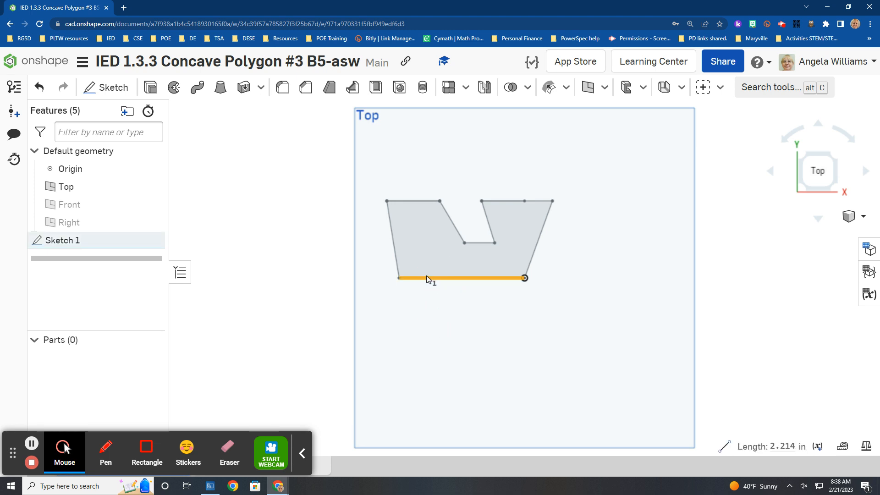
right_click(431, 276)
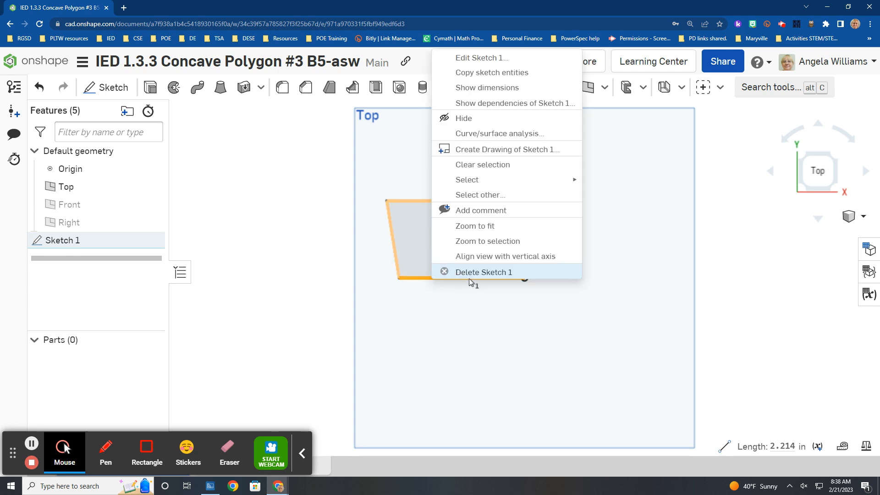
click(472, 60)
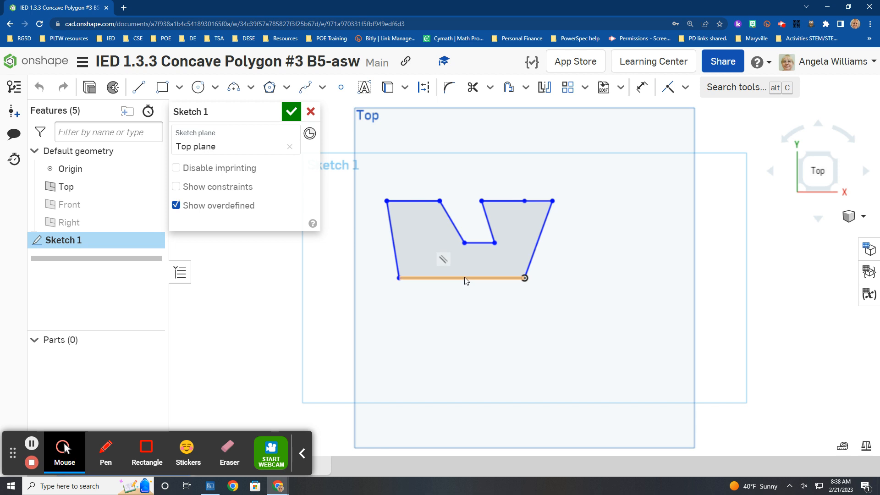
drag(465, 280, 476, 330)
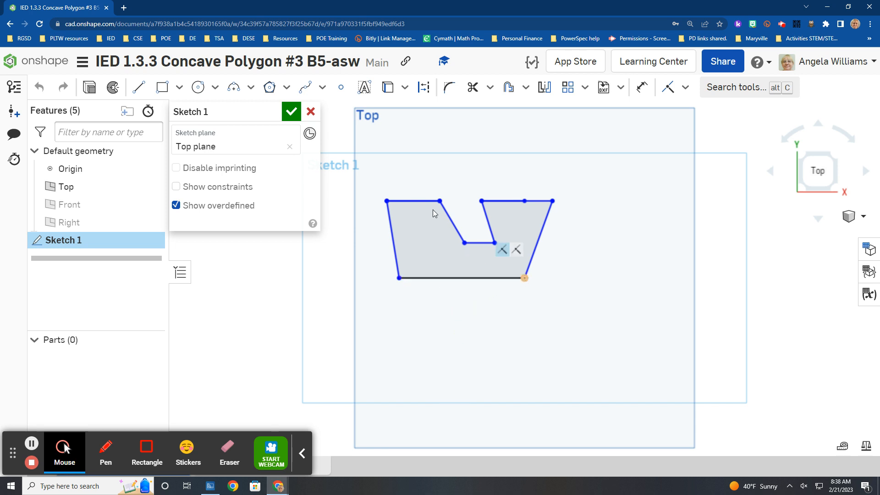
Shift the polygon's upper edges up and down, leaving them slightly lower to make the figure shallower.
drag(413, 202, 414, 178)
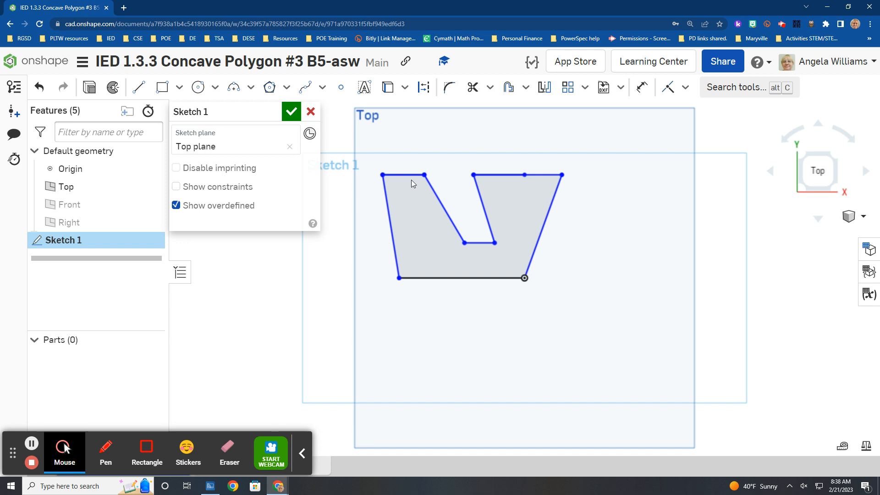
drag(408, 174, 415, 216)
drag(534, 250, 578, 248)
click(526, 280)
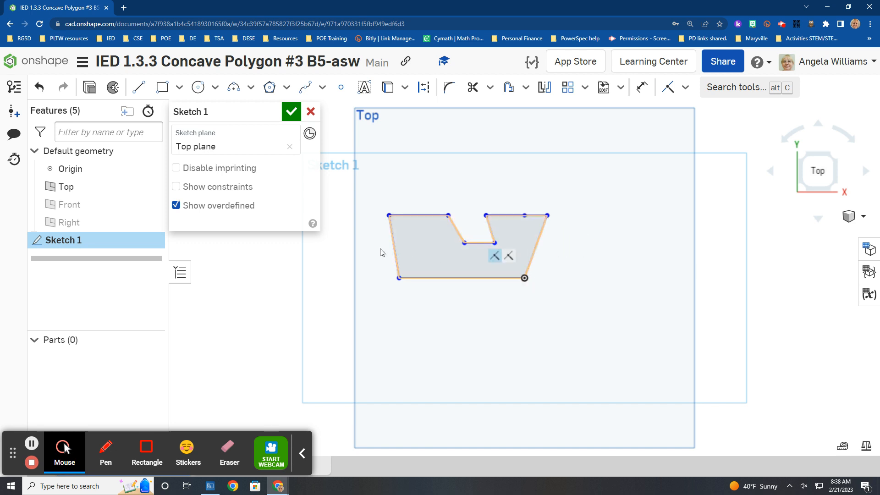
click(533, 188)
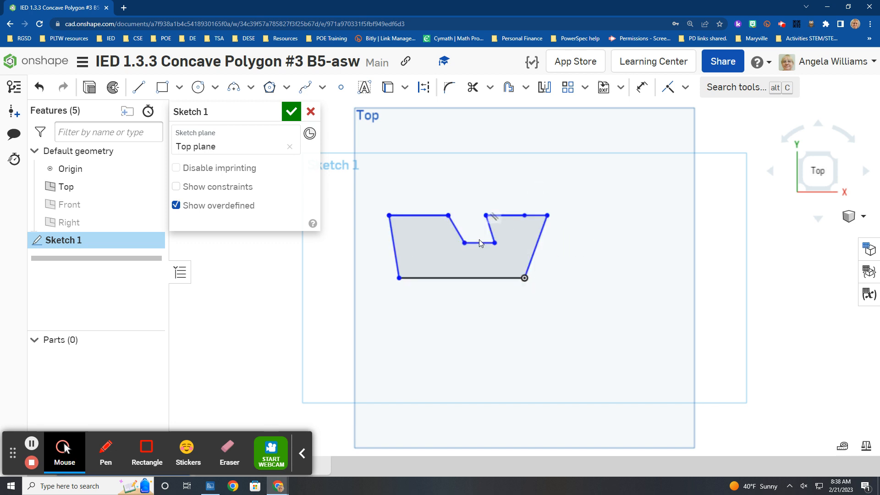
Widen and deepen the polygon's notch by moving its floor and slanted left side, and accept the sketch.
drag(479, 244, 445, 232)
click(459, 233)
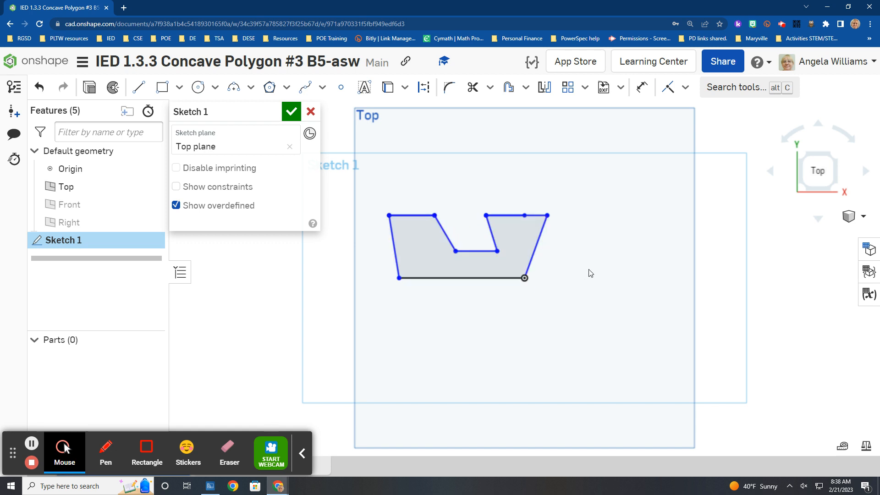
click(290, 114)
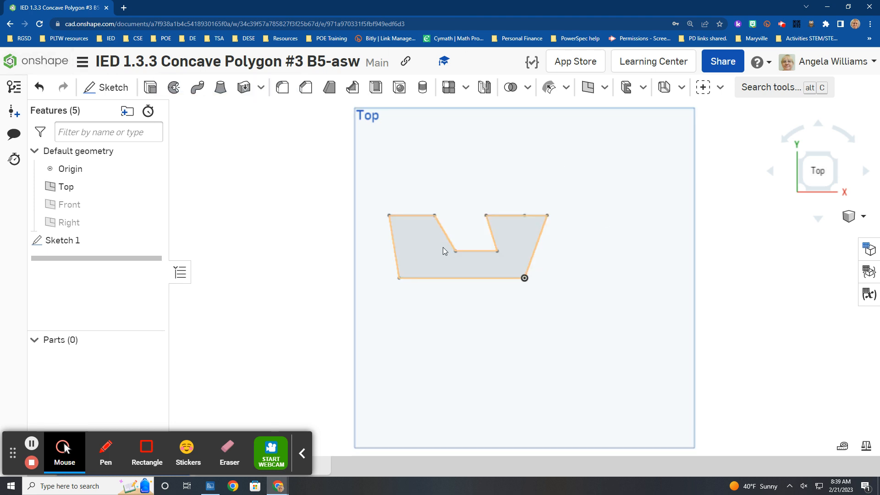
Extrude the polygon region as a new solid with a blind depth of 1 in.
click(428, 247)
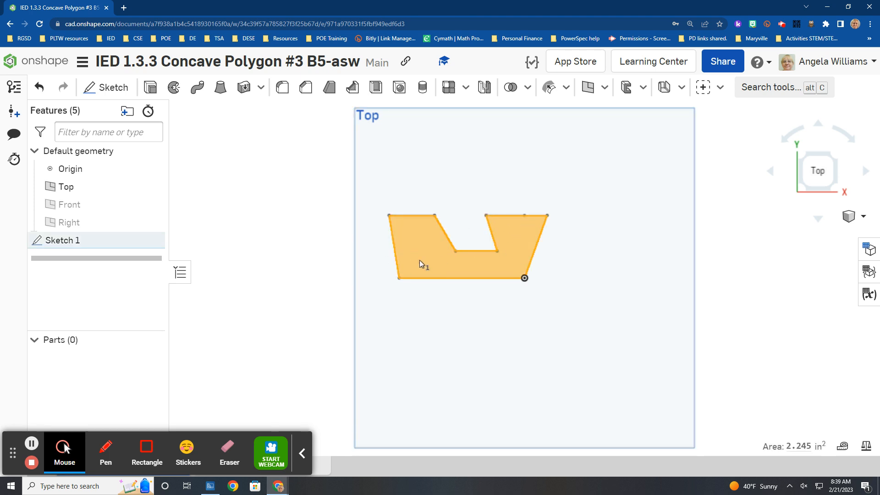
click(151, 87)
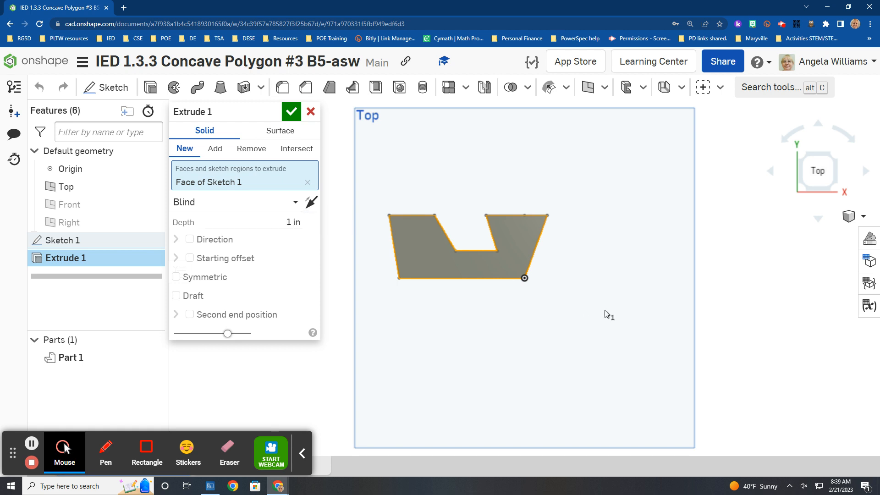
click(293, 115)
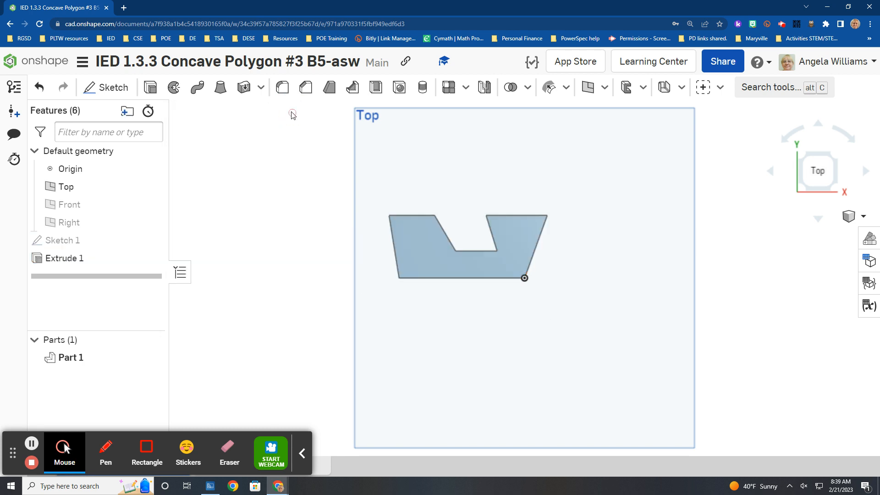
Examine the extruded polygon from the front, top, underside and corner views, ending on the front-right corner view.
click(802, 187)
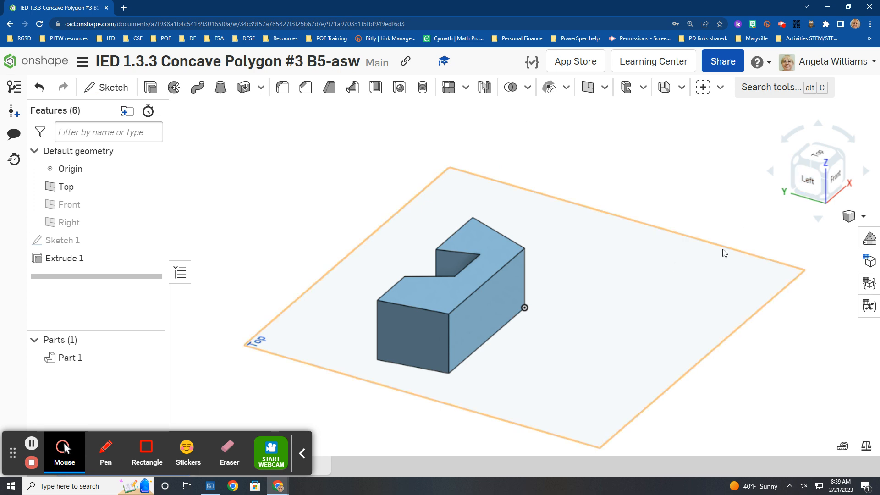
click(839, 172)
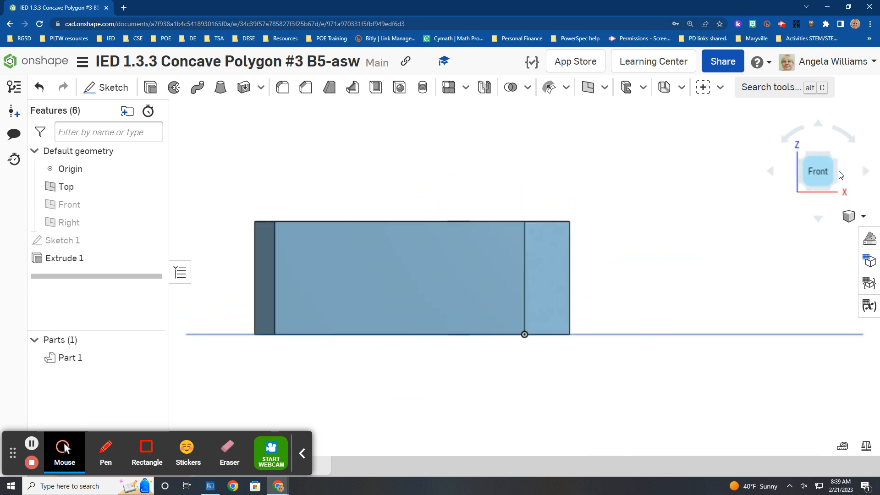
click(801, 188)
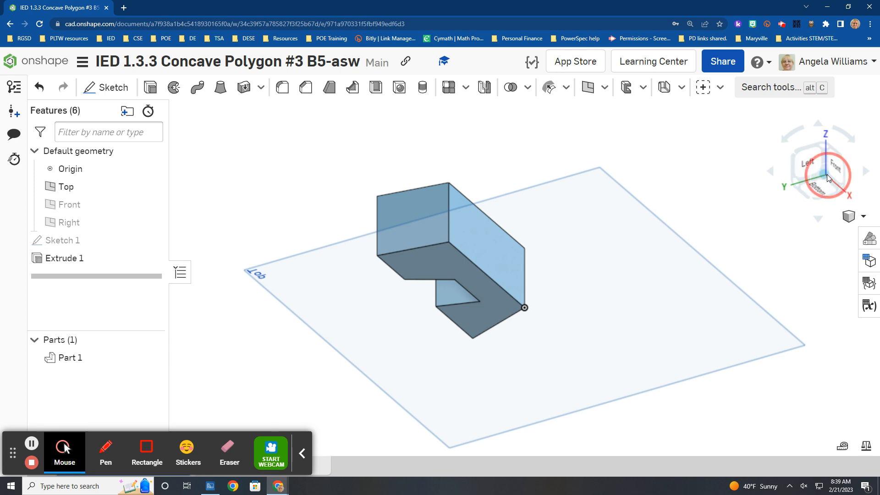
click(795, 154)
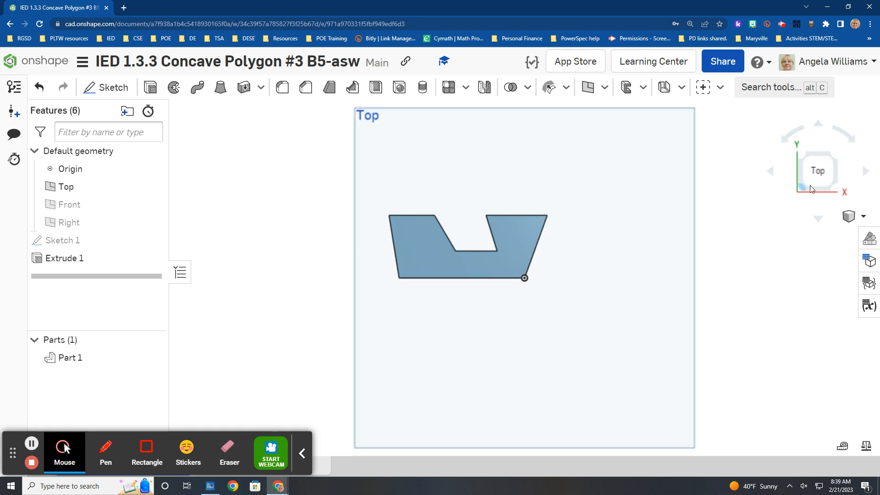
click(847, 219)
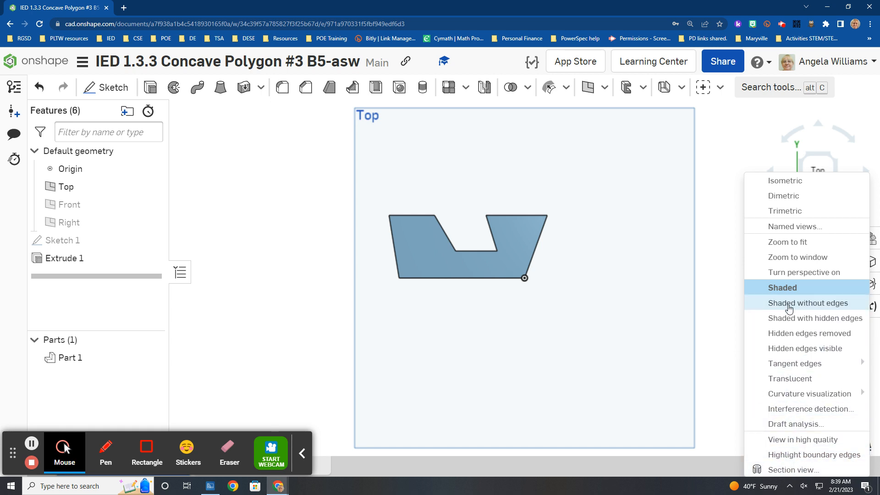
click(750, 156)
click(801, 187)
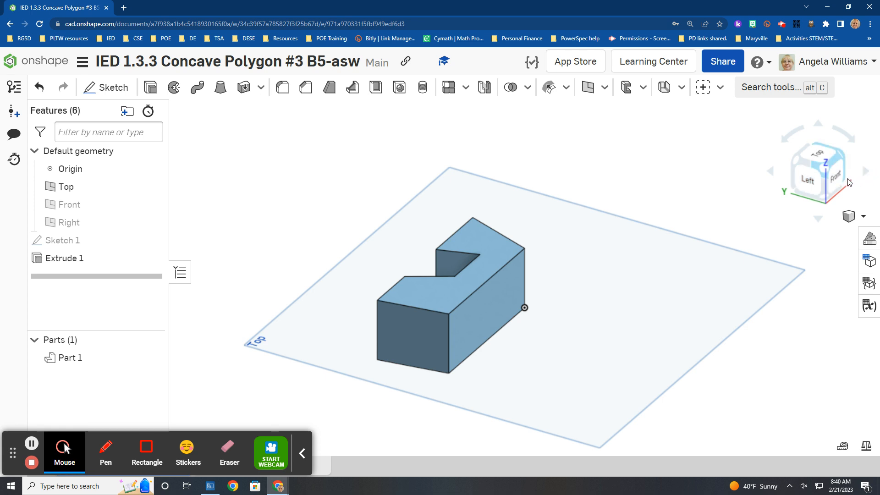
click(843, 158)
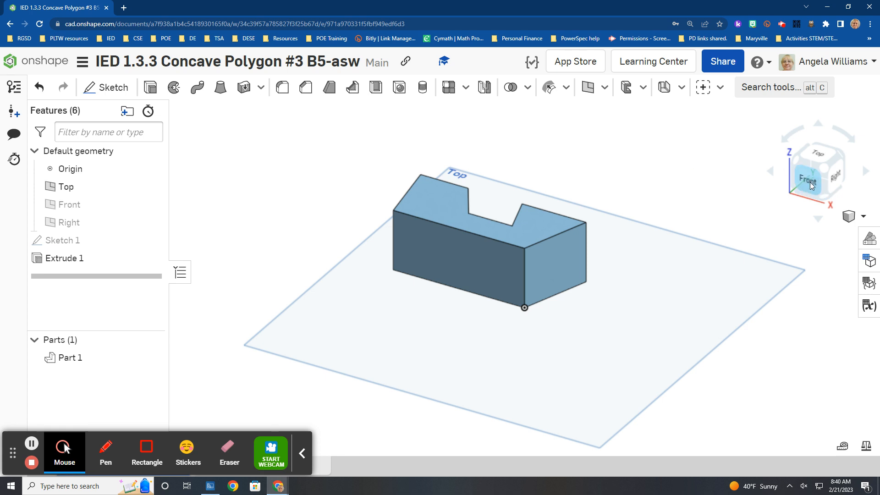
click(820, 151)
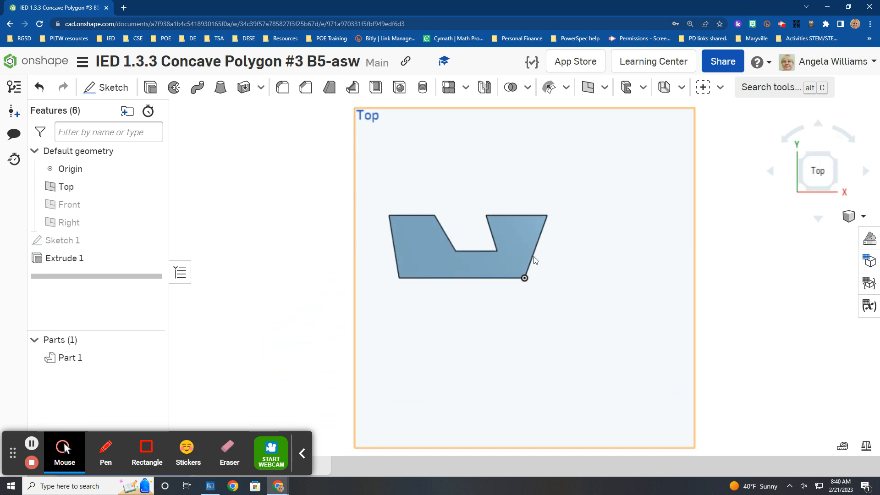
click(837, 188)
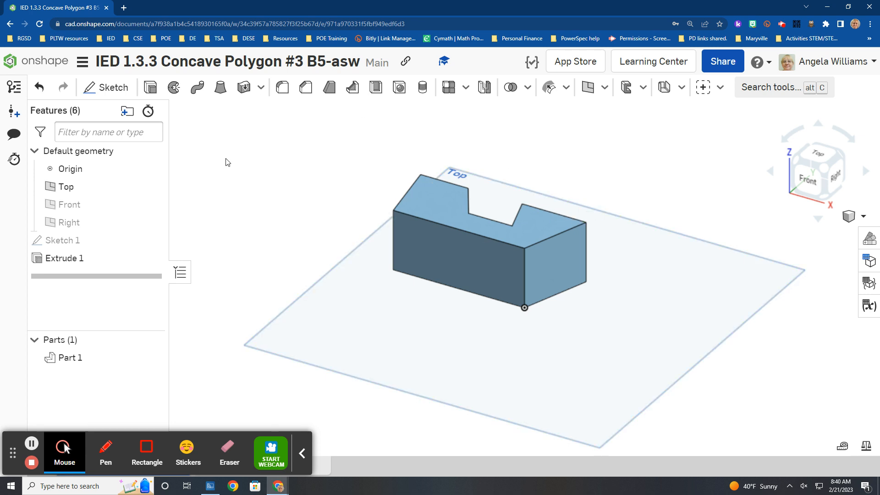
Turn on view-only link sharing for the document and copy its link to the clipboard.
click(721, 63)
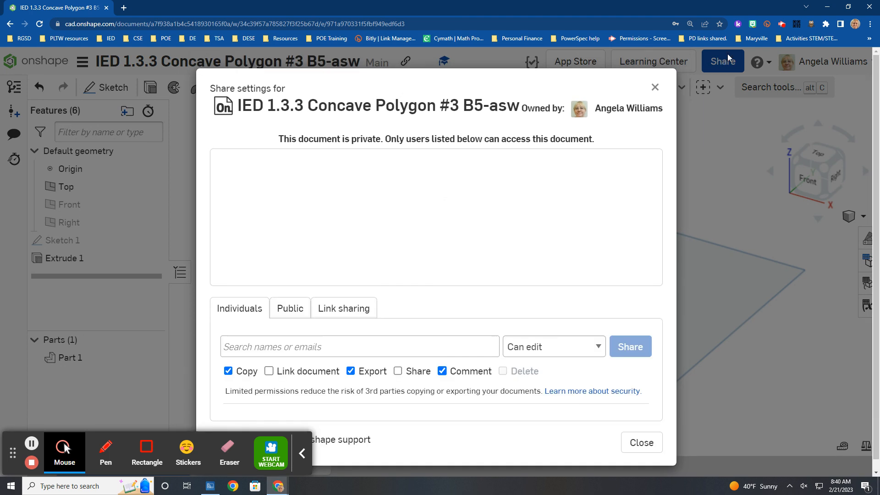
click(344, 309)
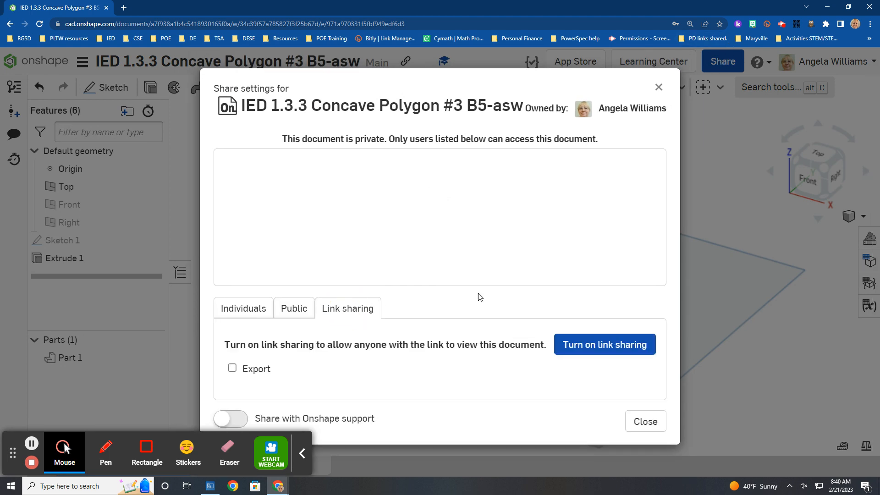
click(603, 347)
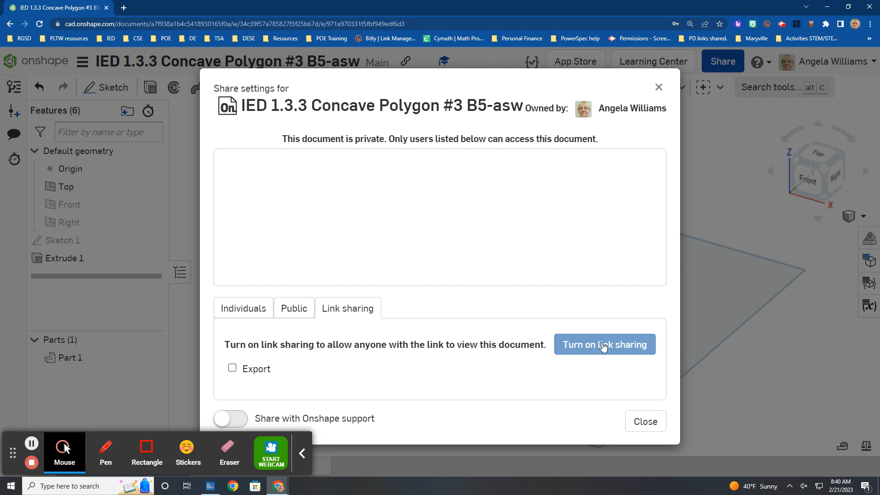
click(606, 364)
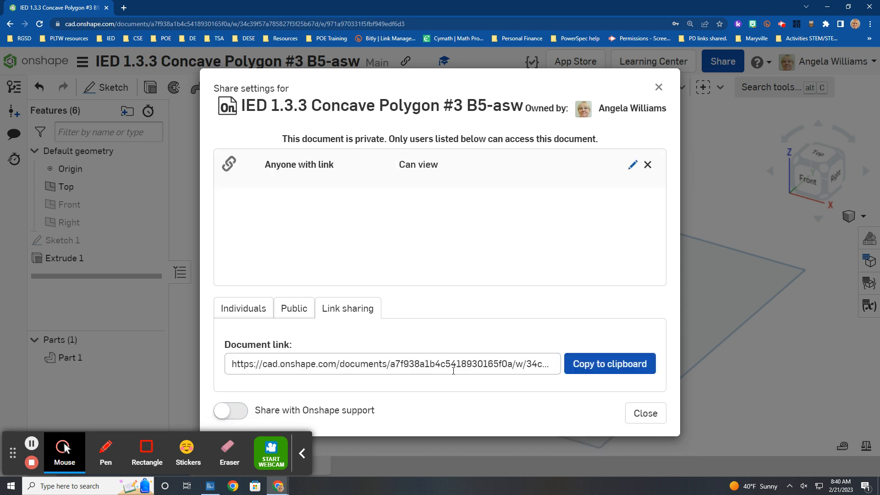
click(636, 372)
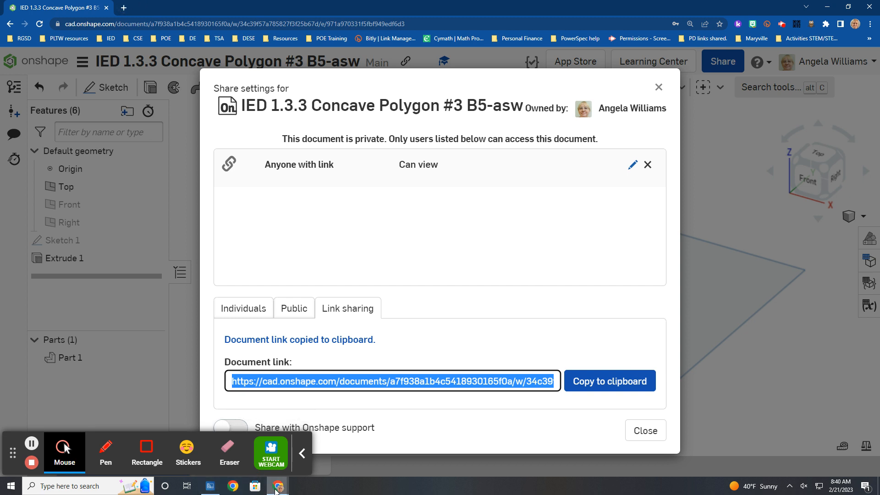
Switch to Google Classroom, leave the activity PDF to check the IED 1.3.3 assignment, and return to Onshape to close the share settings.
mouse_move(277, 486)
click(182, 456)
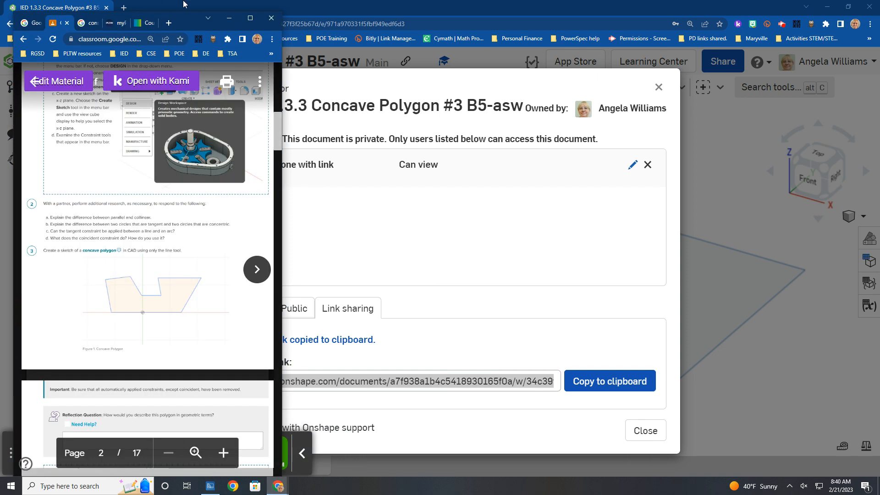
click(250, 17)
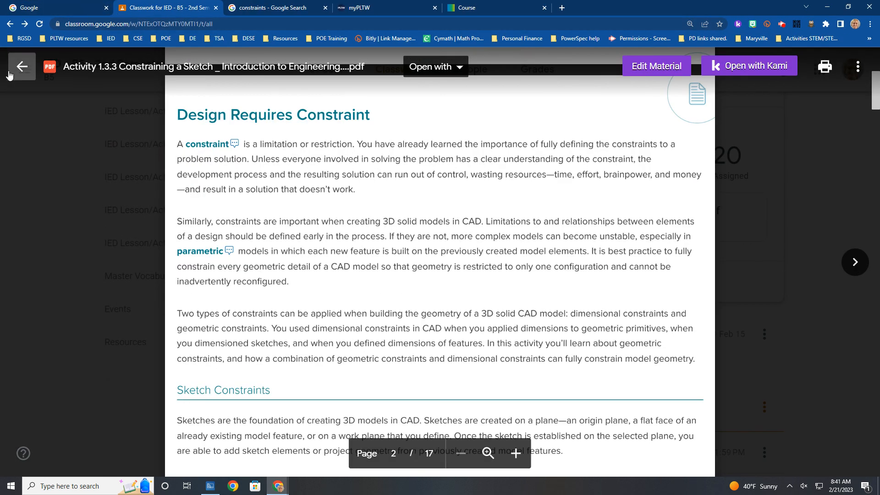
click(22, 67)
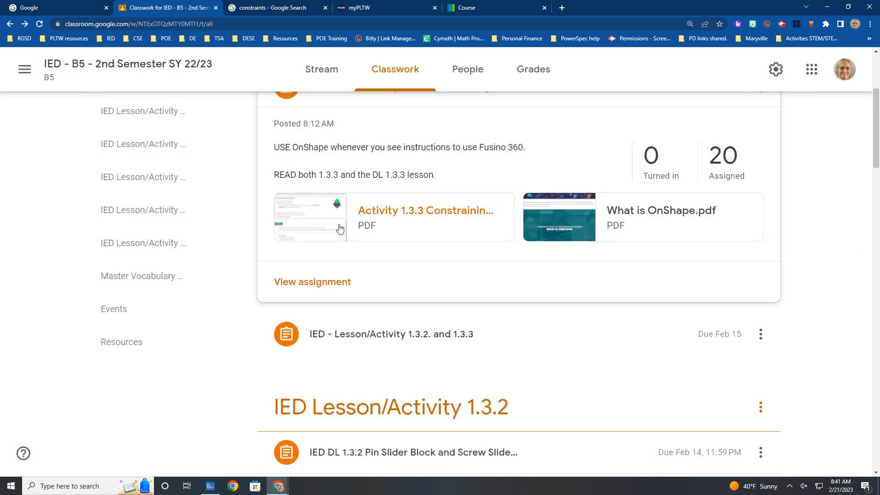
scroll(499, 182, up, 2)
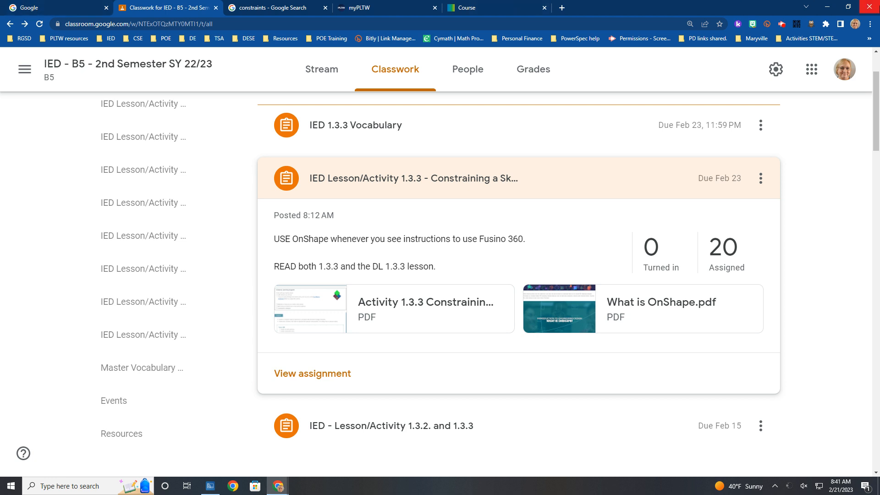
click(849, 8)
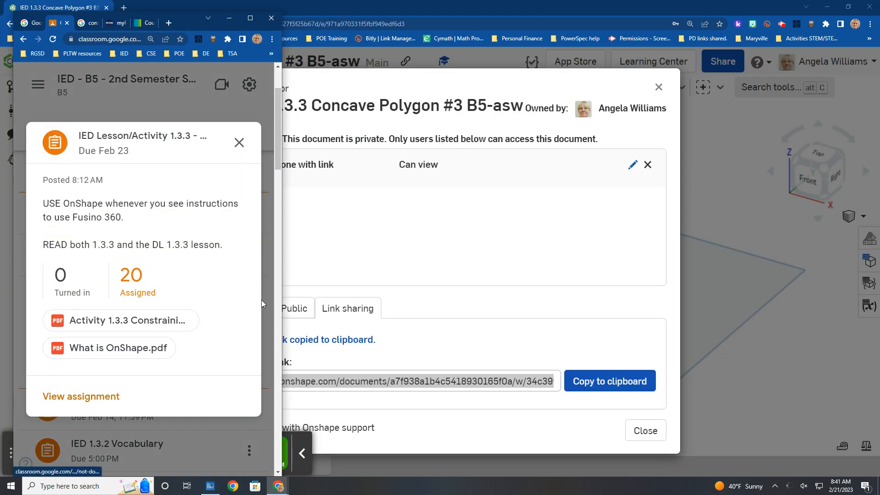
click(239, 143)
click(651, 434)
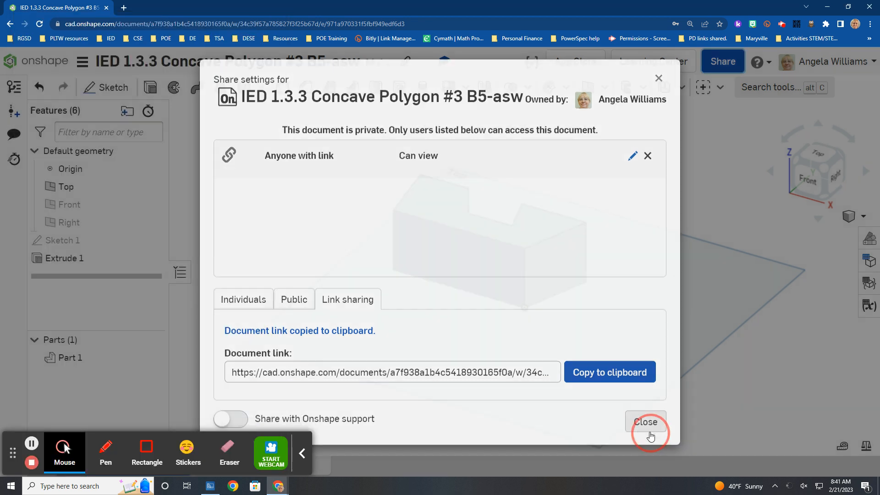